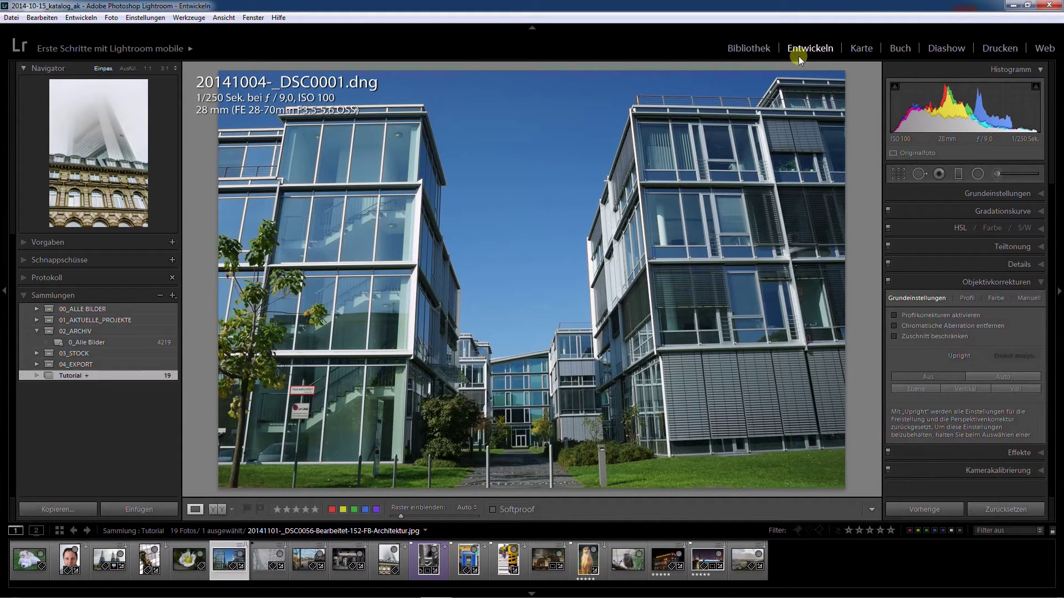
Set the manual Transform perspective to Vertical −55 and Horizontal −12 to straighten the walls
{"action": "left_click", "coordinate": [1027, 298]}
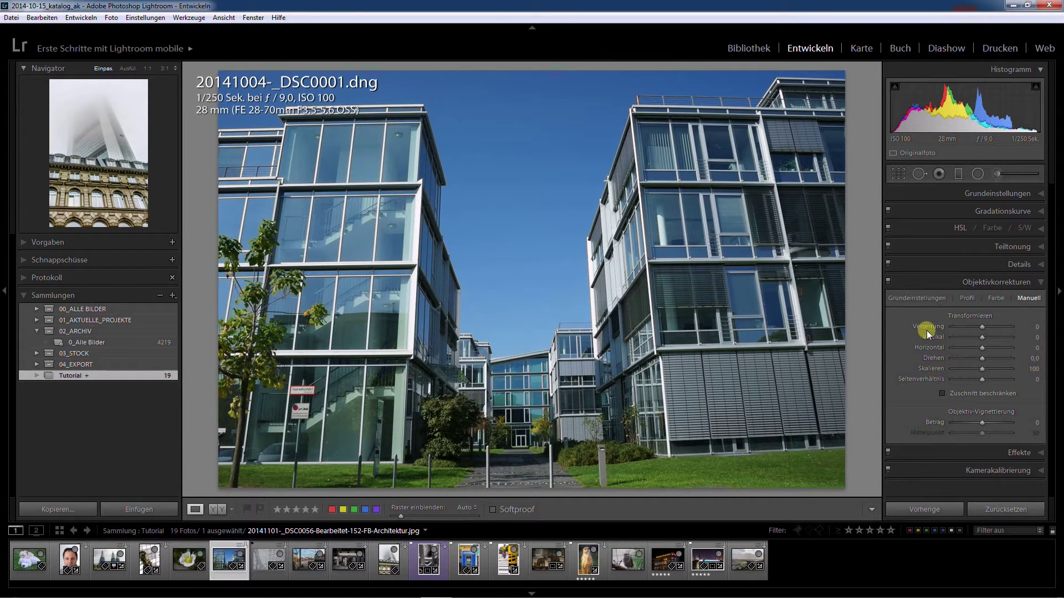
{"action": "left_click", "coordinate": [981, 337]}
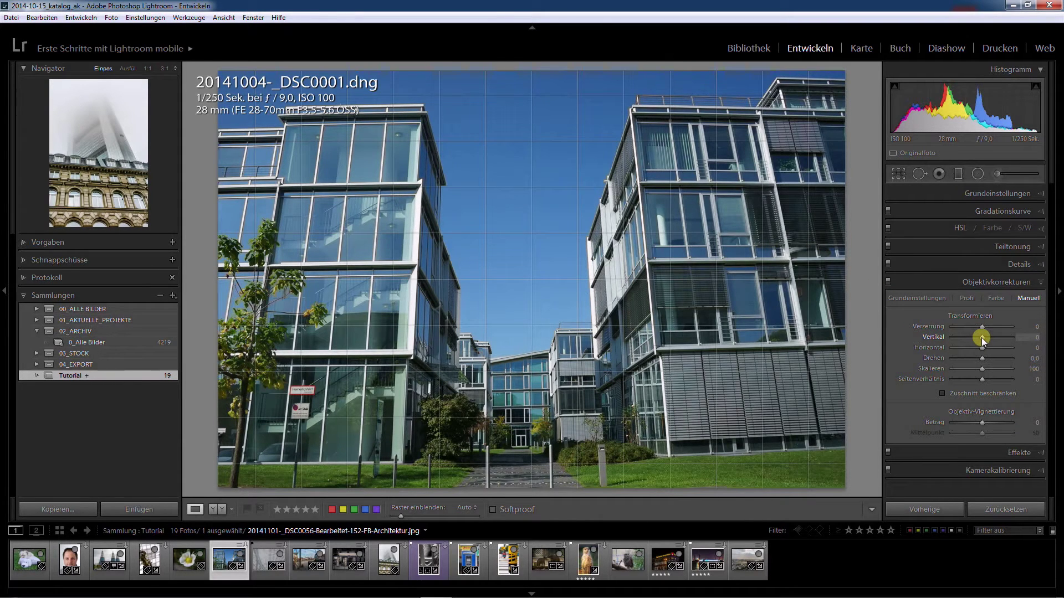
{"action": "left_click_drag", "start_coordinate": [982, 338], "coordinate": [965, 338]}
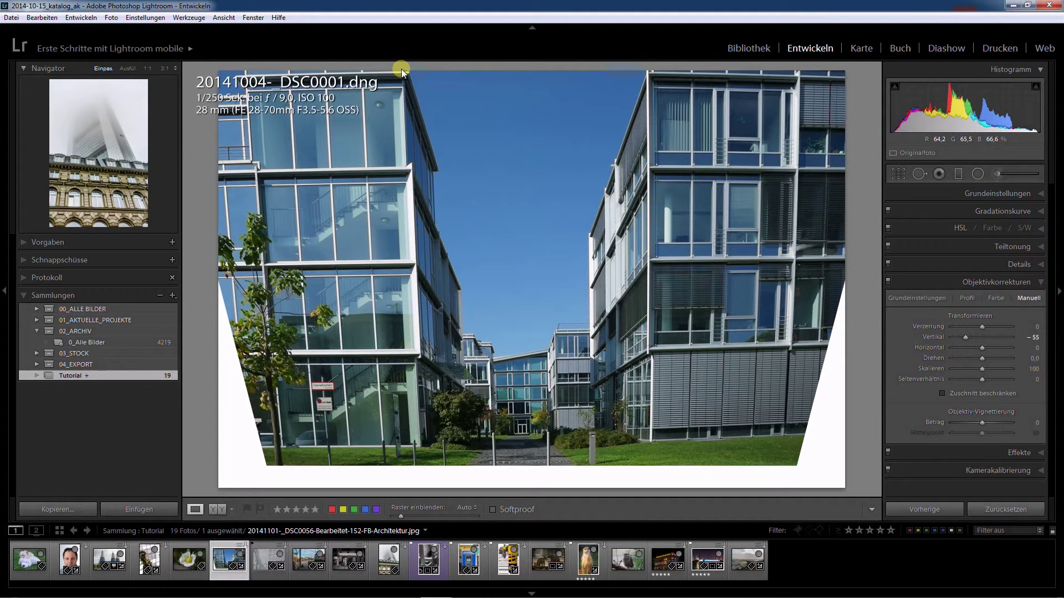
{"action": "left_click", "coordinate": [979, 357]}
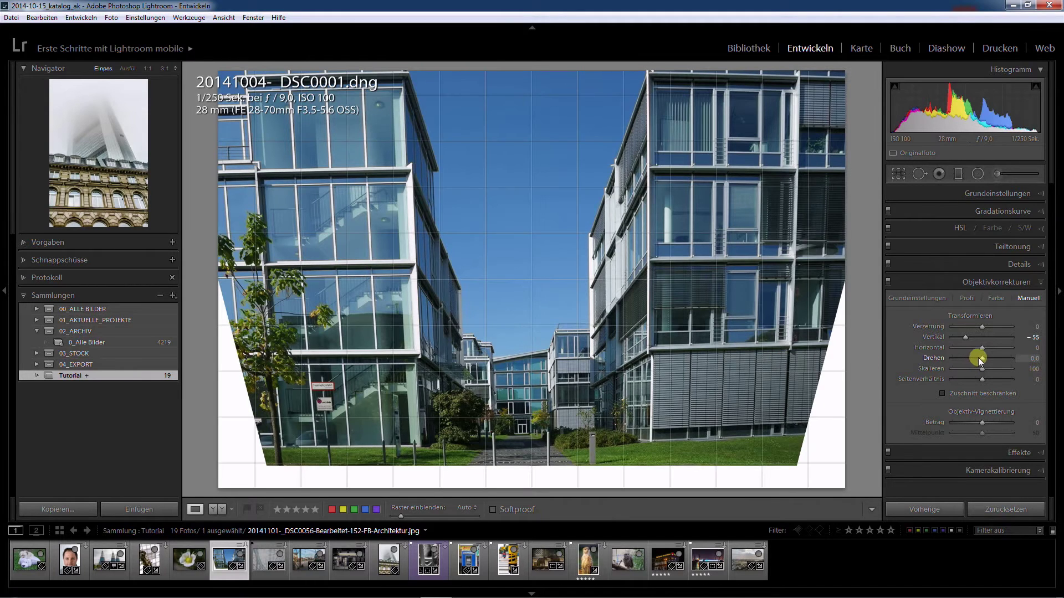
{"action": "left_click_drag", "start_coordinate": [981, 347], "coordinate": [978, 348]}
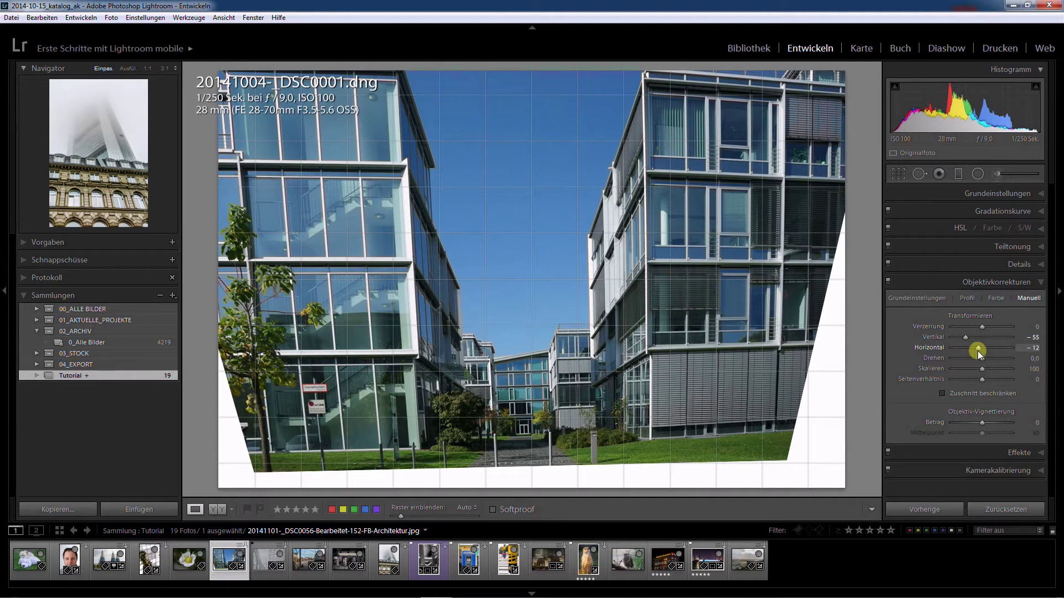
{"action": "left_click_drag", "start_coordinate": [983, 370], "coordinate": [979, 376]}
{"action": "left_click", "coordinate": [1031, 348]}
{"action": "left_click", "coordinate": [1033, 349]}
{"action": "left_click_drag", "start_coordinate": [1031, 349], "coordinate": [1032, 349]}
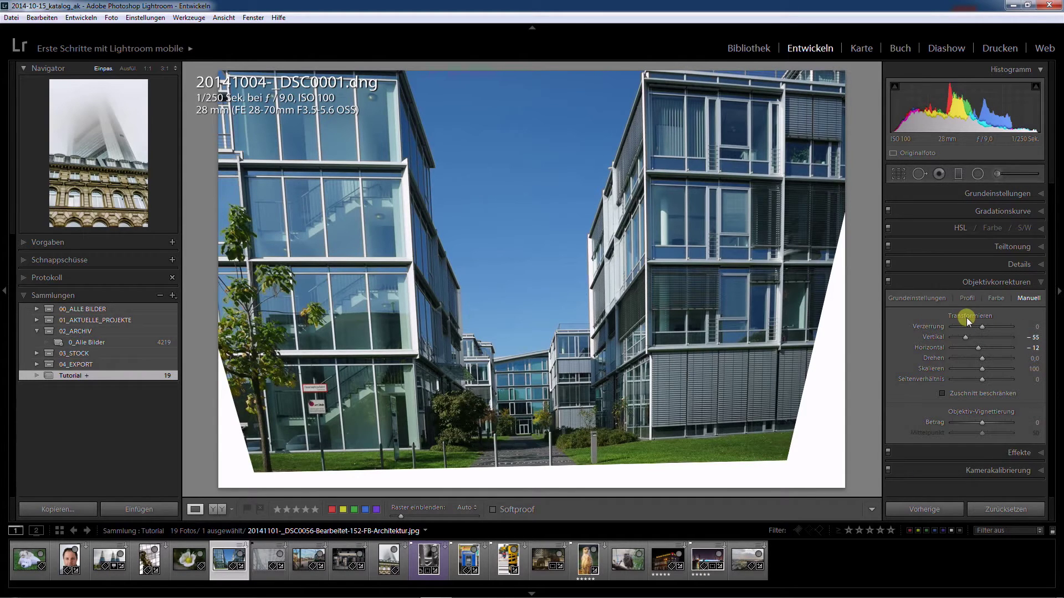
Alt-reset the Transform sliders to zero and return to the Basic lens-correction settings
{"action": "key", "text": "alt"}
{"action": "left_click", "coordinate": [970, 315], "text": "alt"}
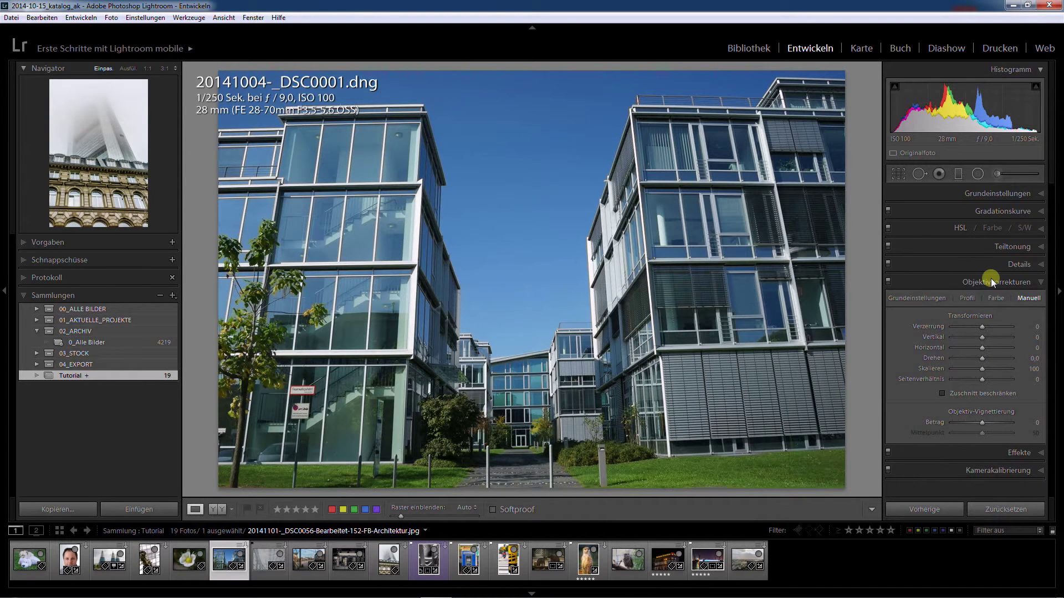
{"action": "left_click", "coordinate": [917, 298]}
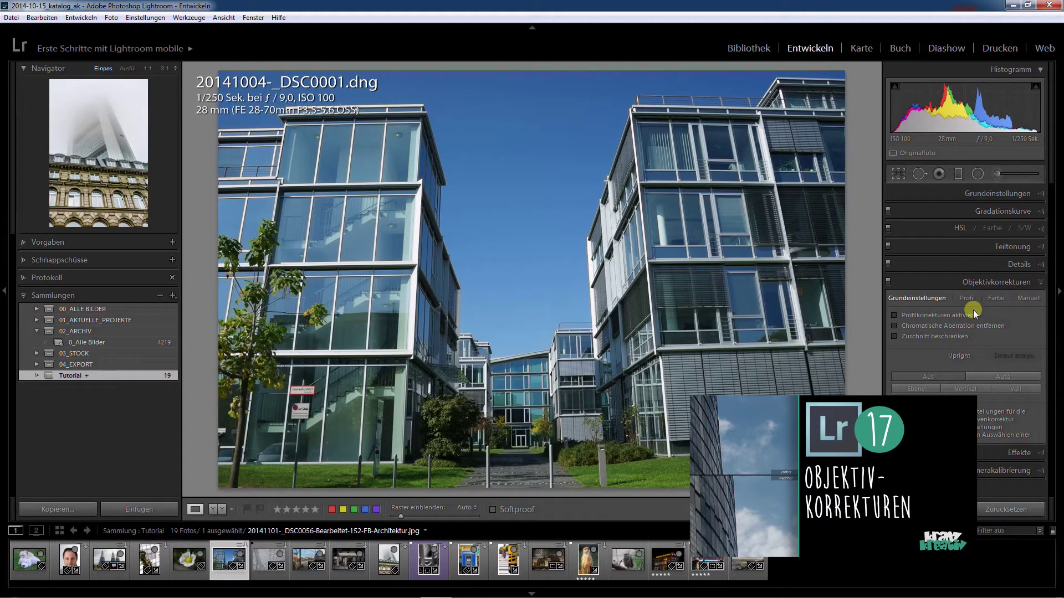
Enable profile corrections and chromatic aberration removal, then view the Sony FE 28–70mm profile
{"action": "left_click", "coordinate": [894, 315]}
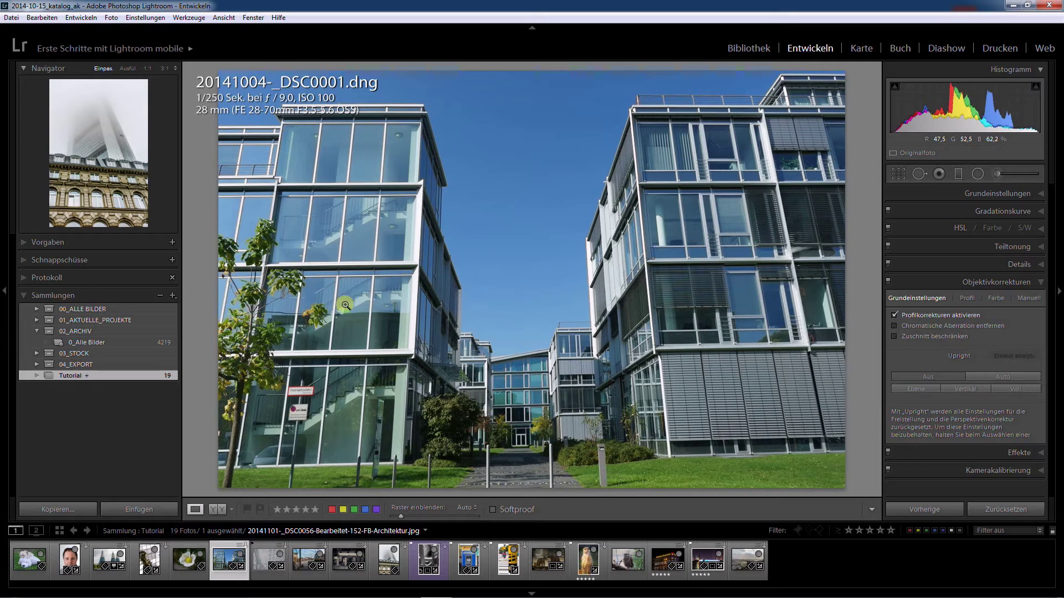
{"action": "left_click", "coordinate": [894, 326]}
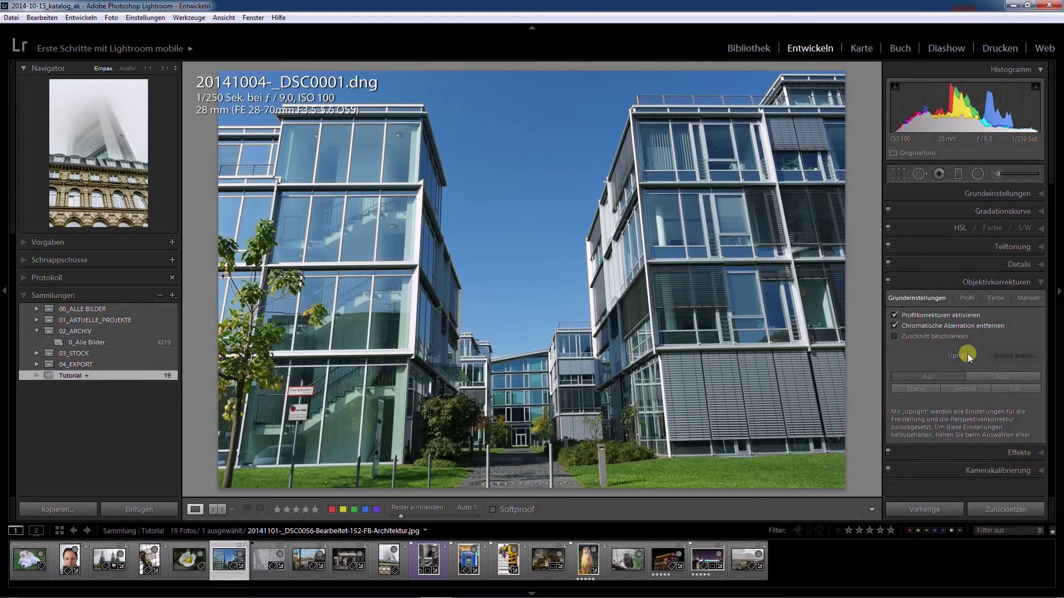
{"action": "left_click", "coordinate": [967, 298]}
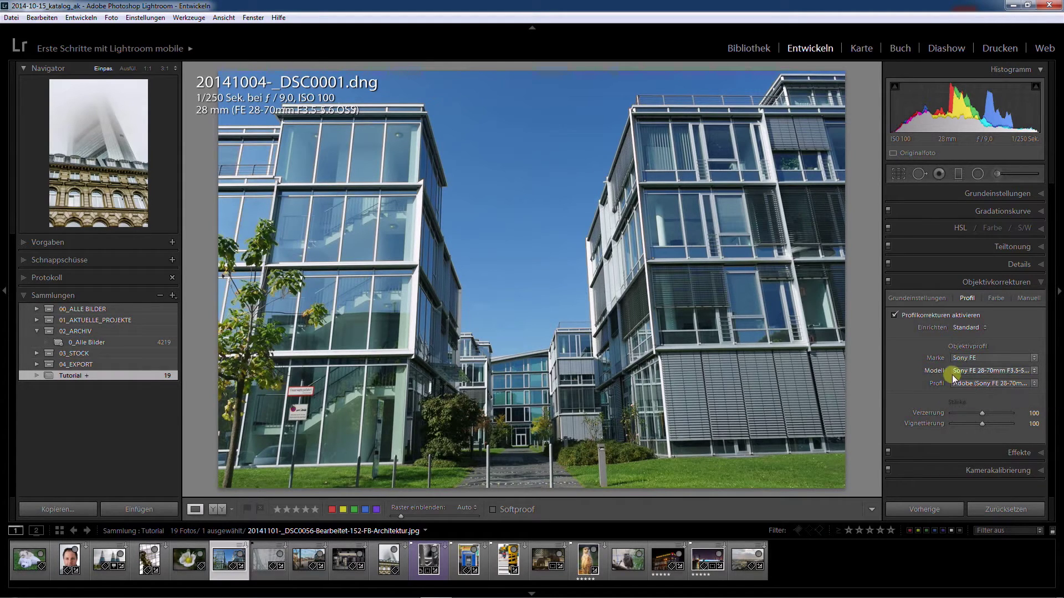
Return to the Lens Corrections Basic (Grundeinstellungen) settings showing the Upright modes
{"action": "left_click", "coordinate": [918, 299]}
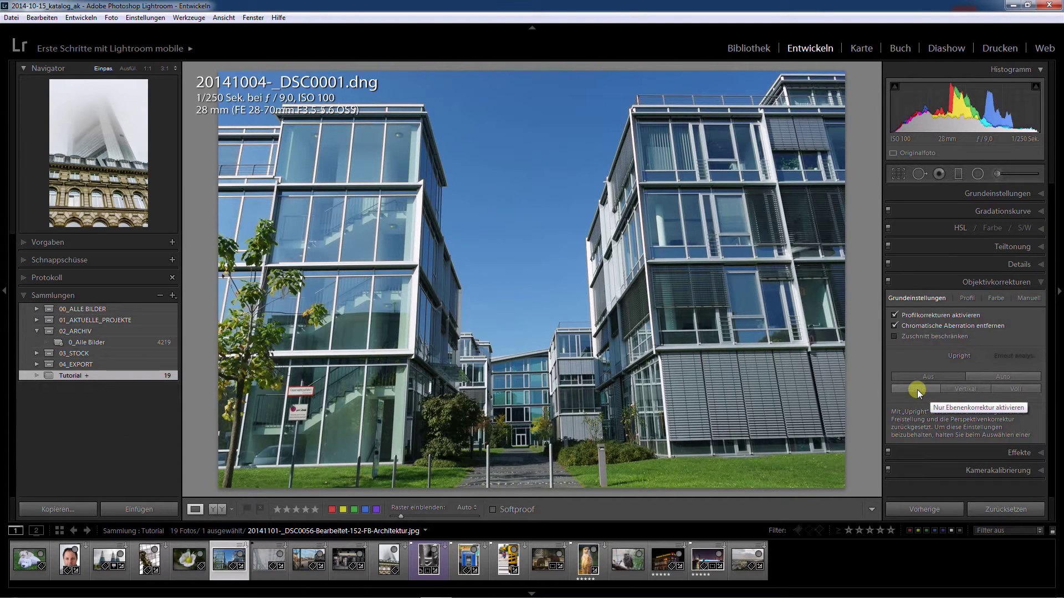
Apply the Upright Level (Ebene) mode to the office-building photo
{"action": "left_click", "coordinate": [917, 389]}
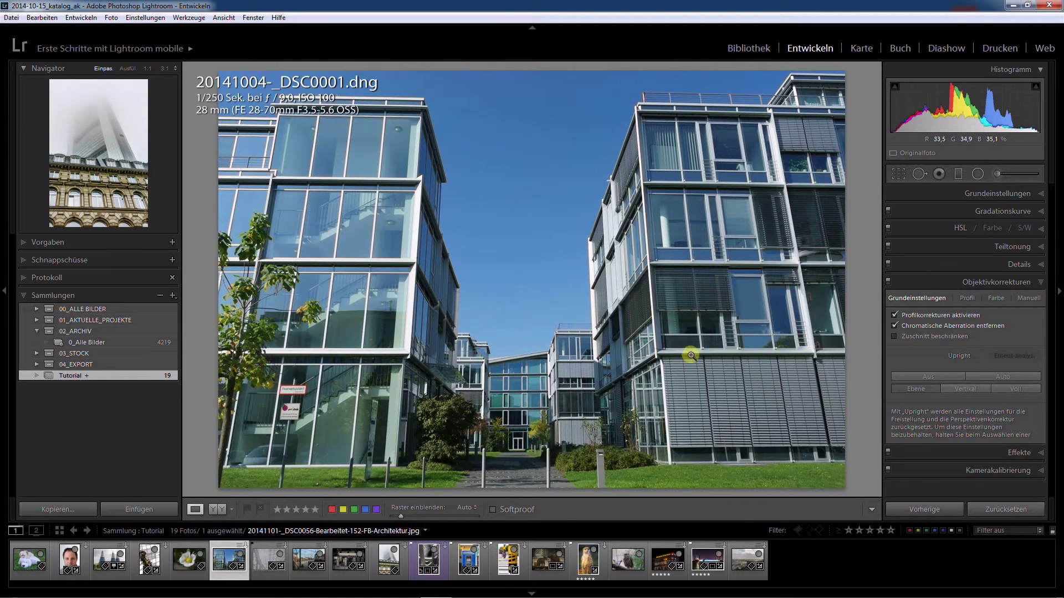
{"action": "mouse_move", "coordinate": [747, 560]}
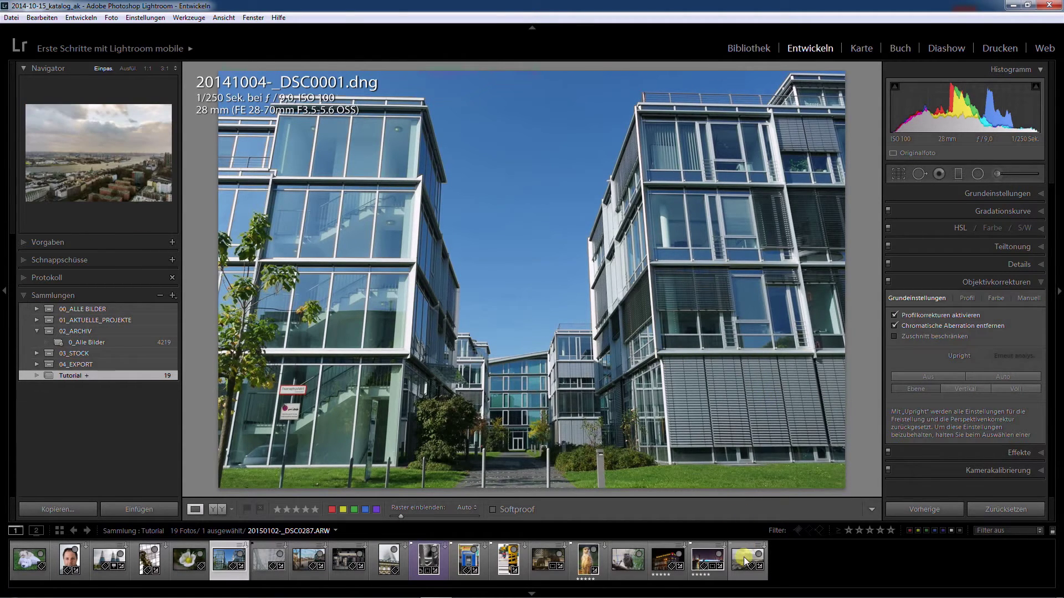
Apply Upright Level to the harbour cityscape photo, then reselect the glass office-building photo
{"action": "left_click", "coordinate": [743, 557]}
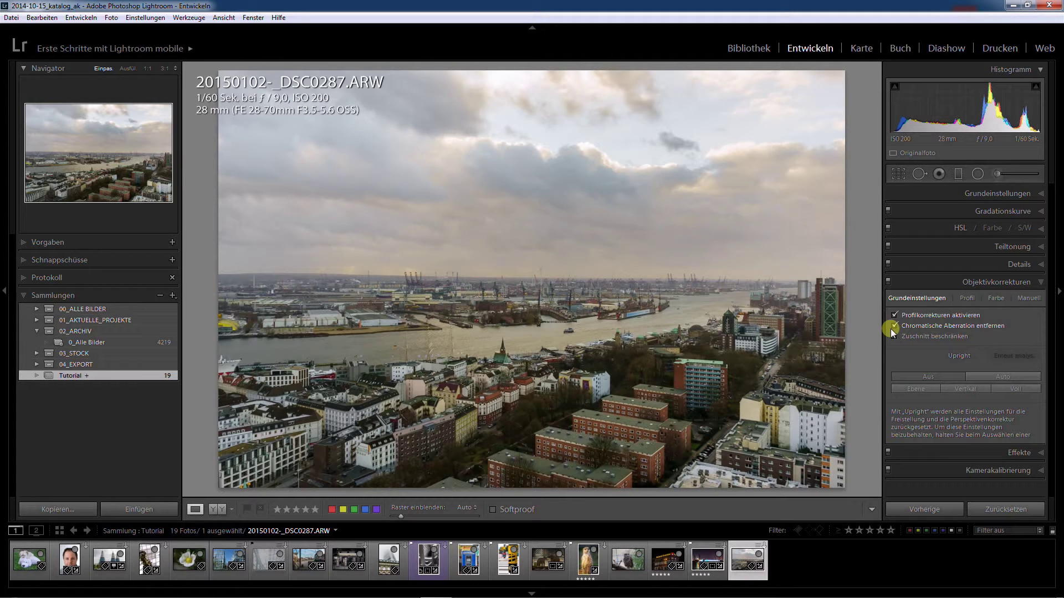
{"action": "left_click", "coordinate": [913, 388]}
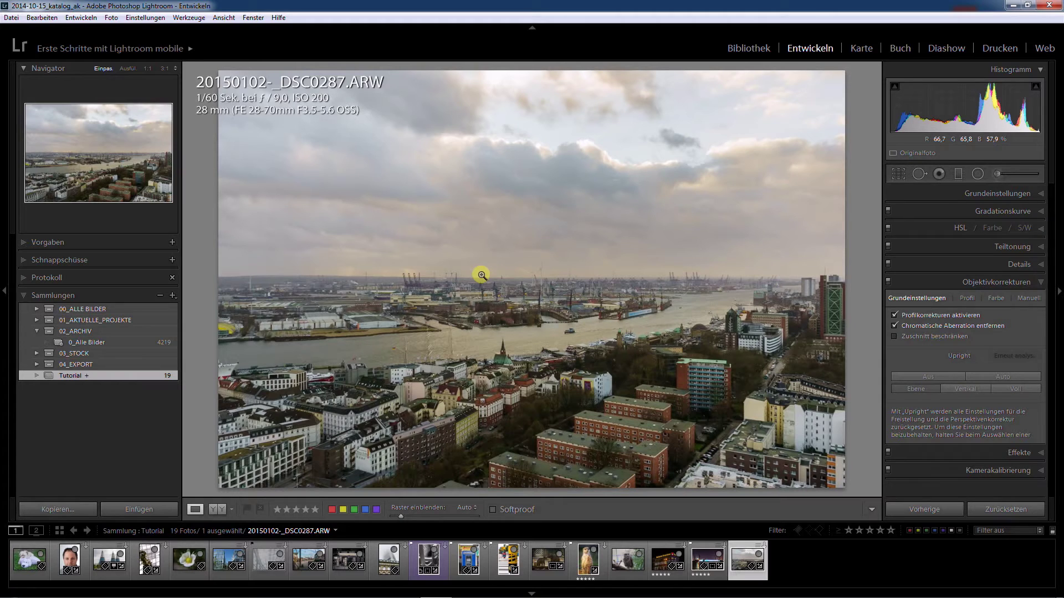
{"action": "left_click", "coordinate": [220, 561]}
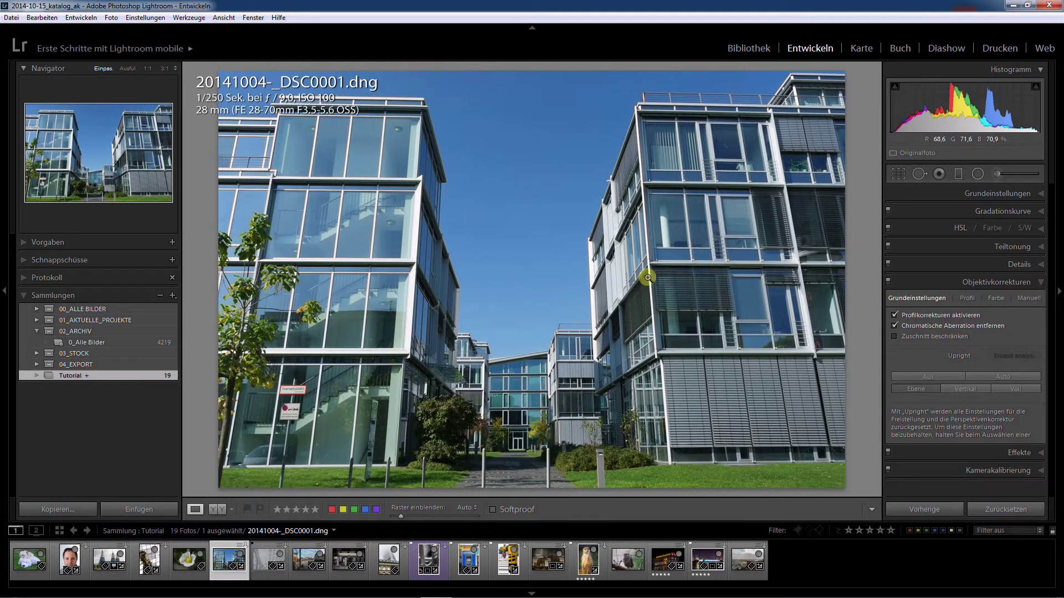
Try Upright Vertical on the building, then switch Upright back to Off
{"action": "left_click", "coordinate": [966, 389]}
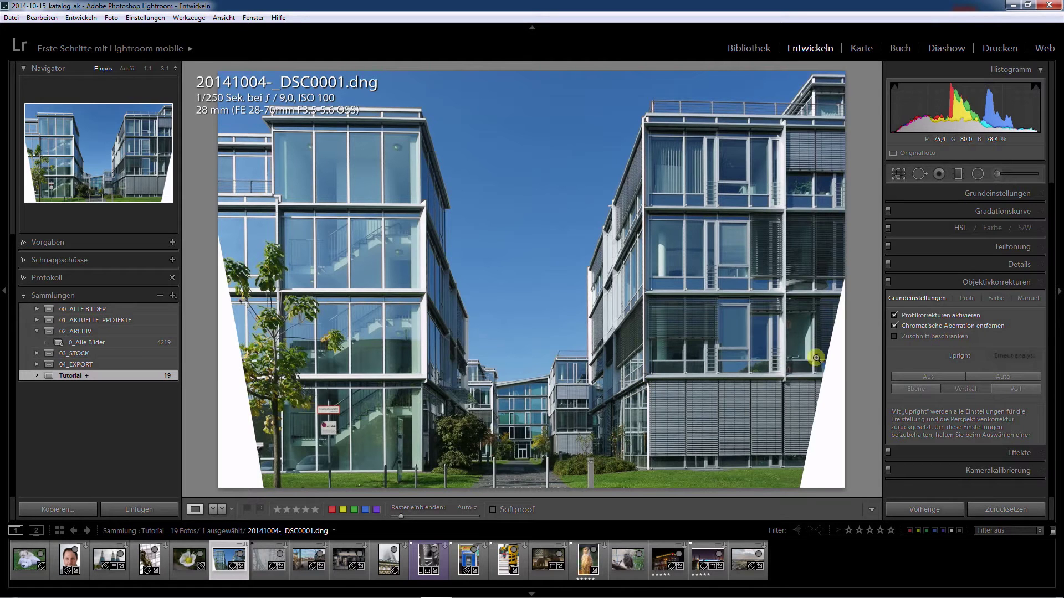
{"action": "left_click", "coordinate": [926, 374]}
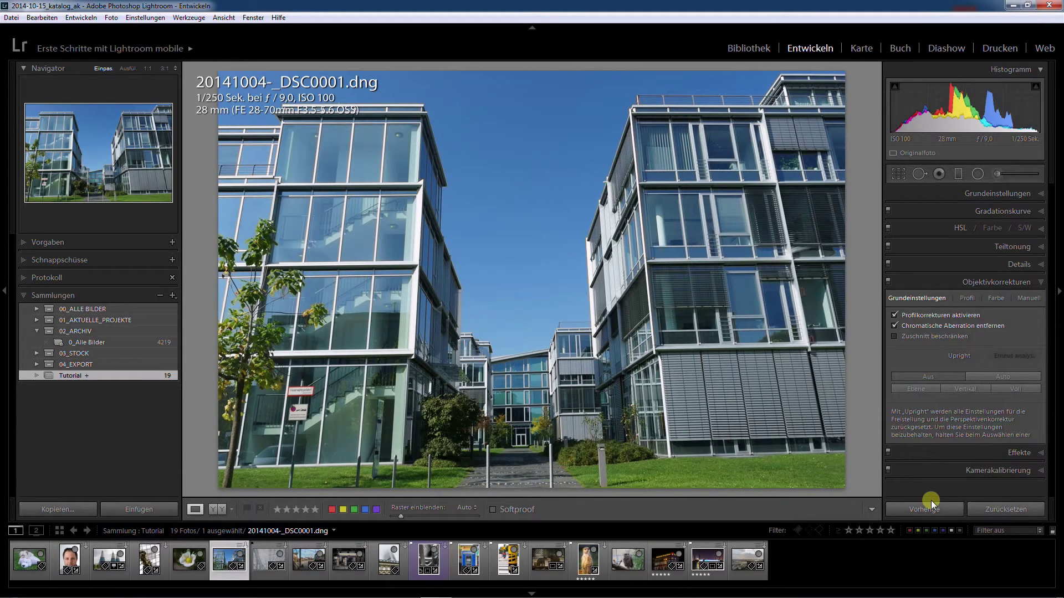
Apply Upright Vertical and enable Constrain Crop to trim the white corner wedges
{"action": "left_click", "coordinate": [965, 388]}
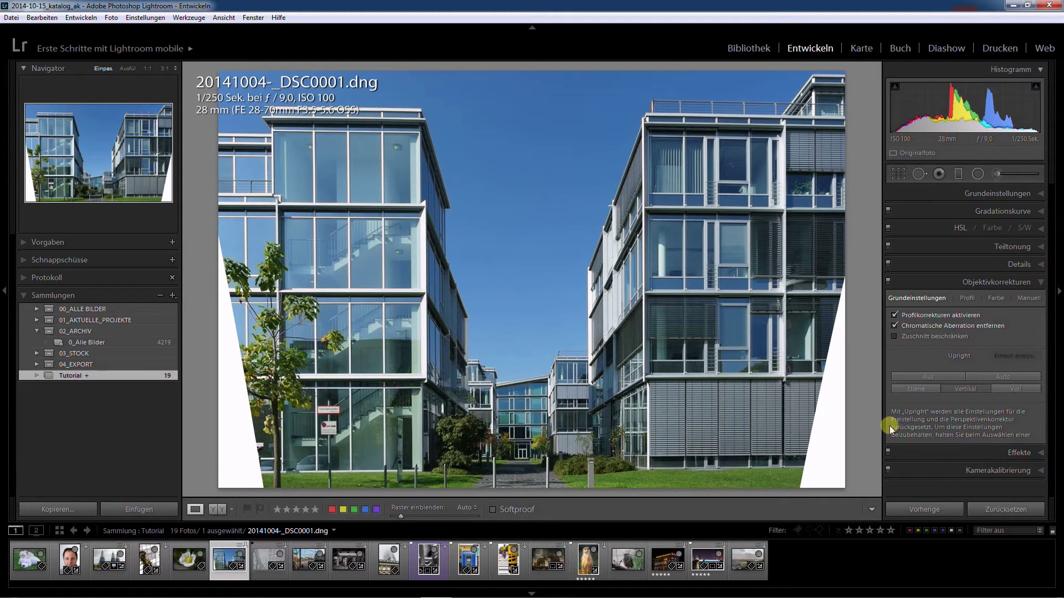
{"action": "left_click", "coordinate": [894, 336]}
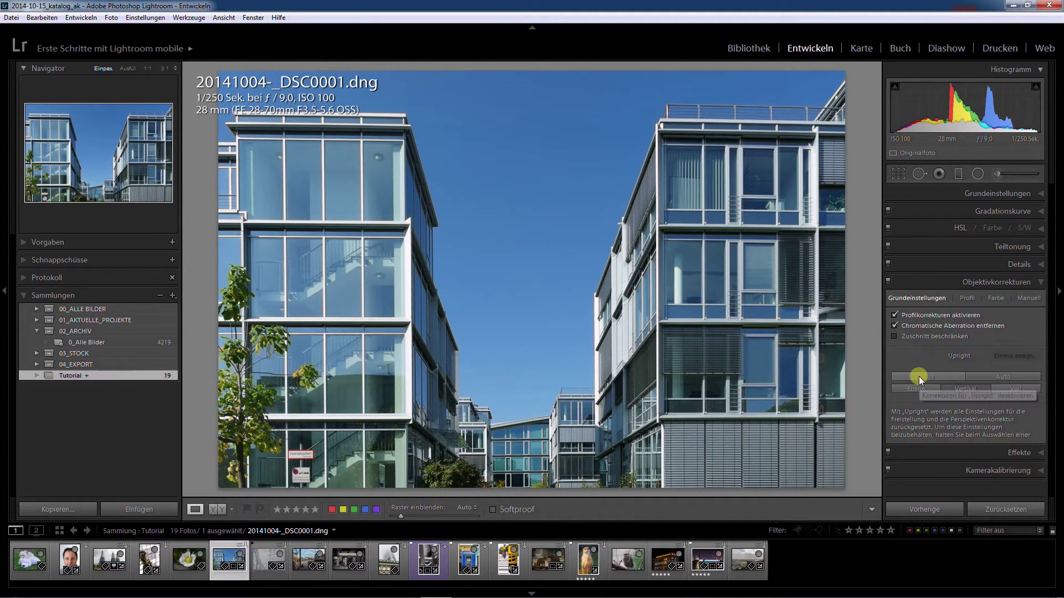
Reapply Upright Vertical, then use Reset to clear all the photo's adjustments
{"action": "left_click", "coordinate": [952, 387]}
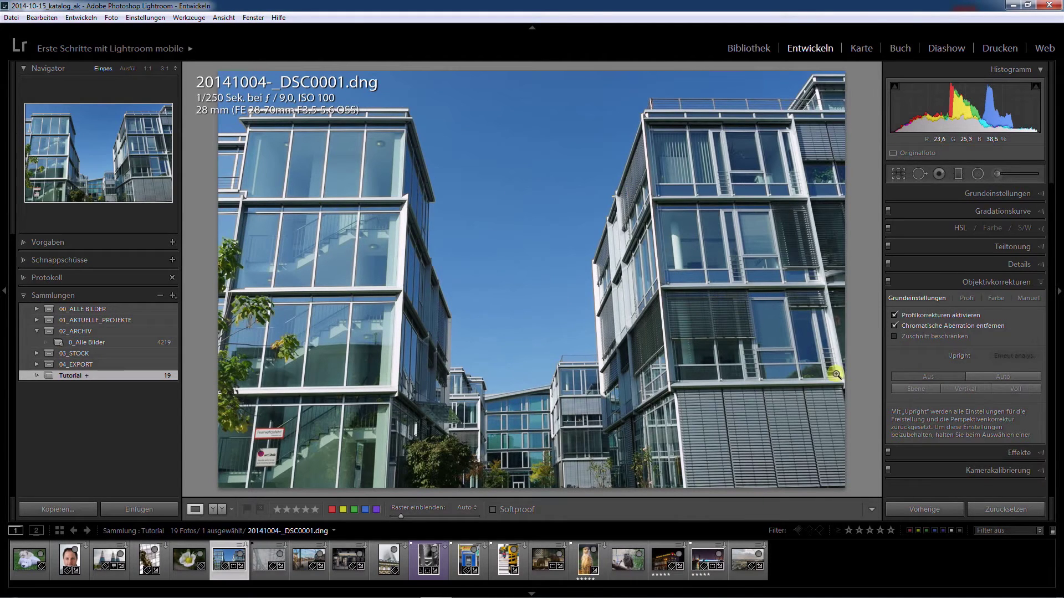
{"action": "left_click", "coordinate": [1003, 511]}
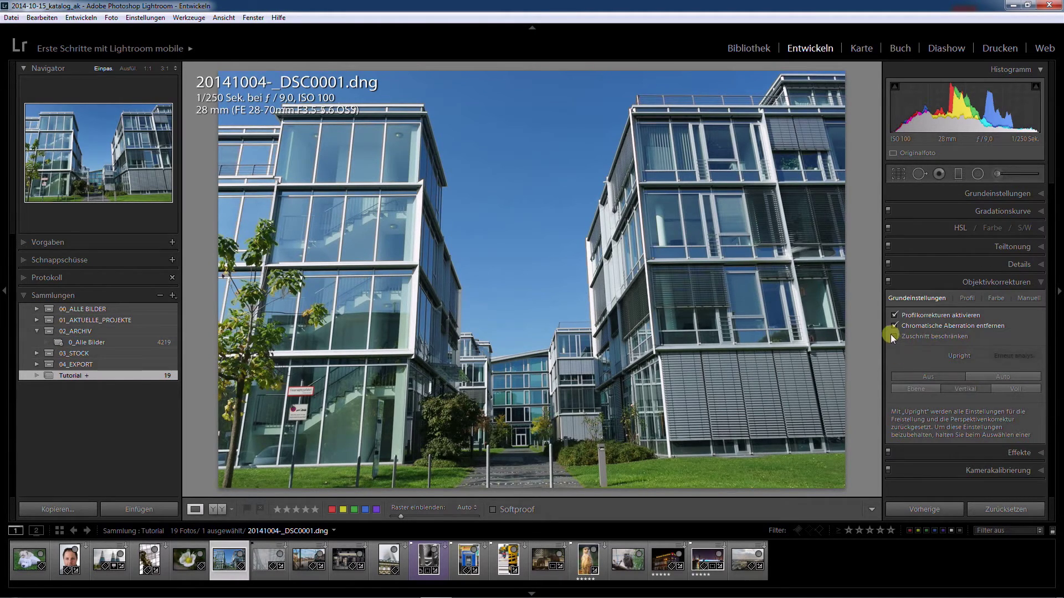
{"action": "left_click", "coordinate": [966, 390]}
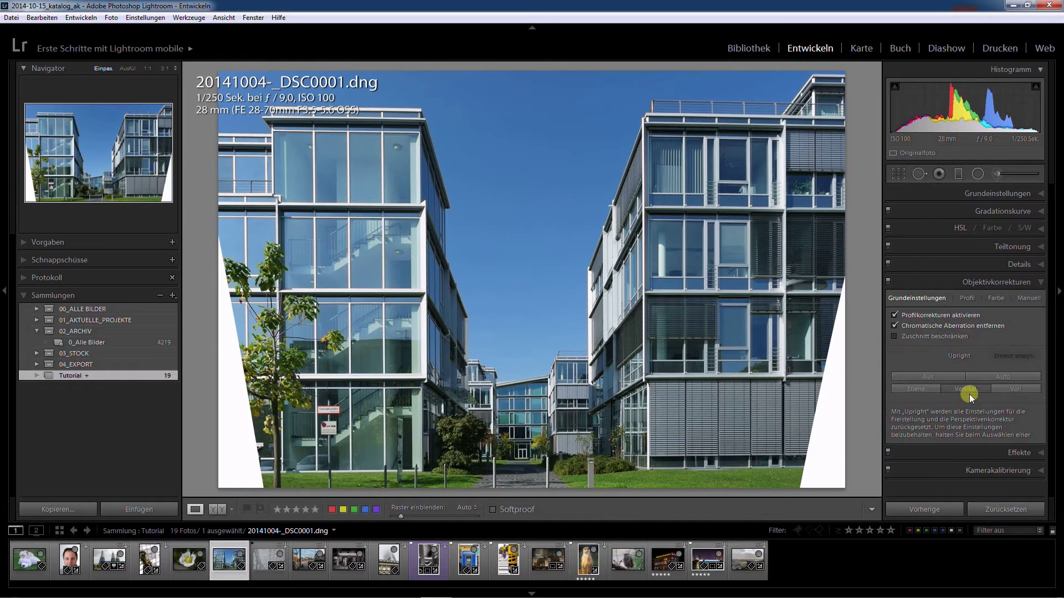
{"action": "left_click", "coordinate": [894, 337]}
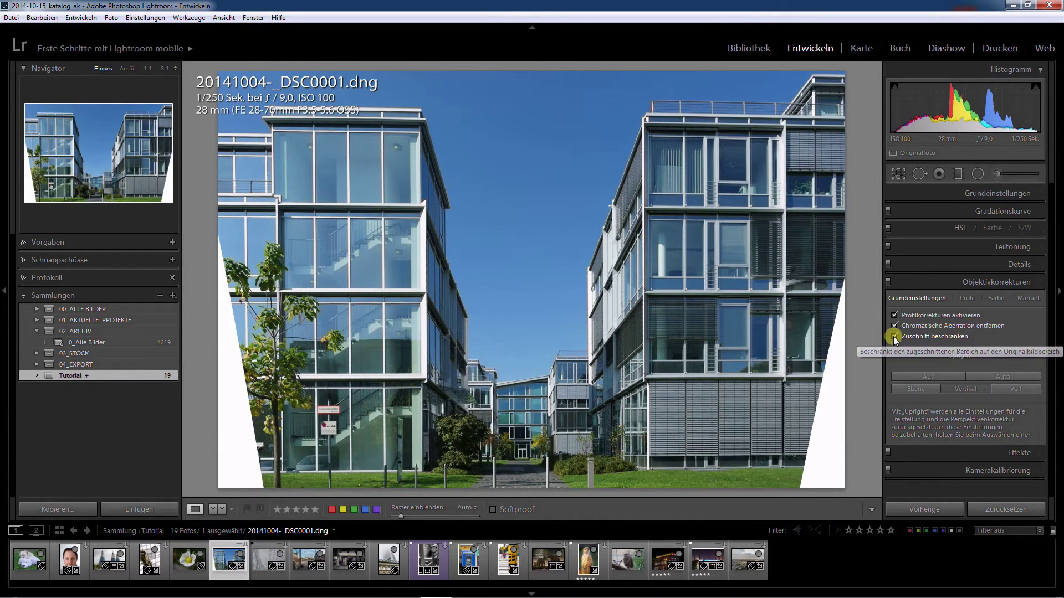
{"action": "left_click", "coordinate": [917, 379]}
{"action": "left_click", "coordinate": [896, 336]}
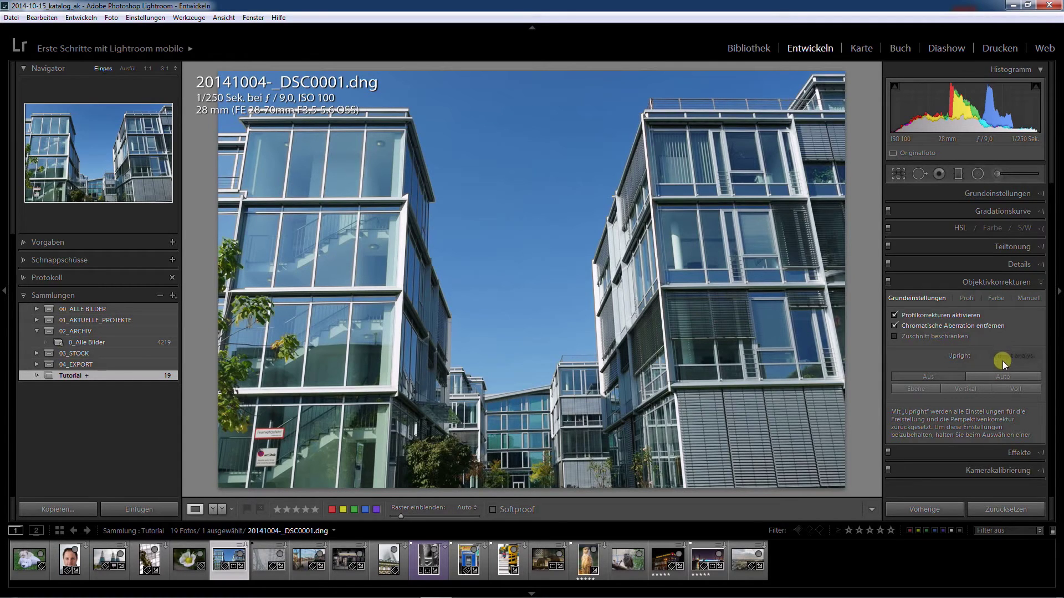
{"action": "left_click", "coordinate": [1005, 508]}
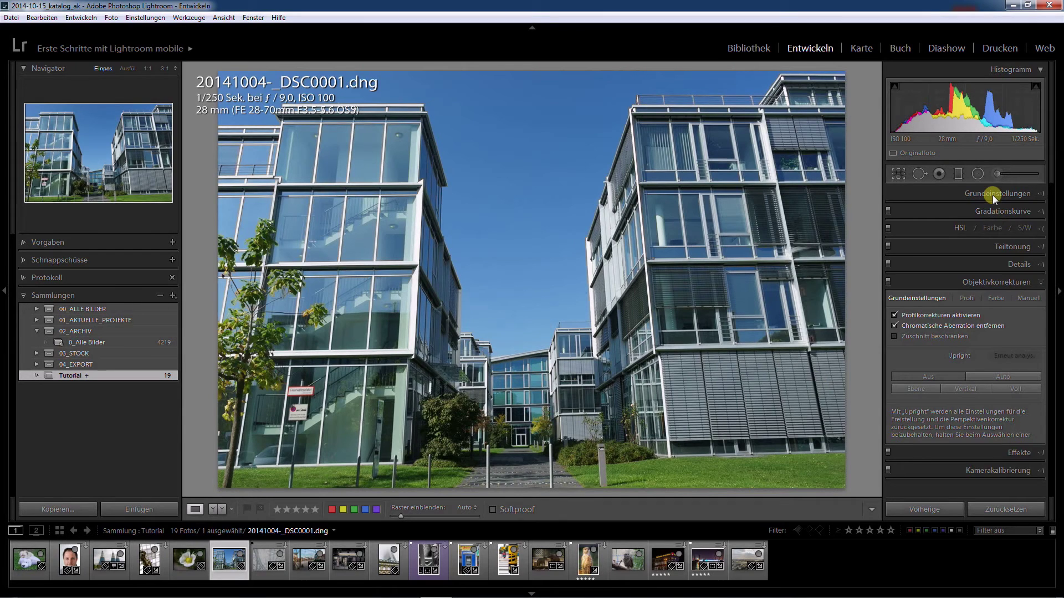
Compare Vertical, Level and uncorrected states in History, then apply Upright Full (Voll)
{"action": "left_click", "coordinate": [28, 279]}
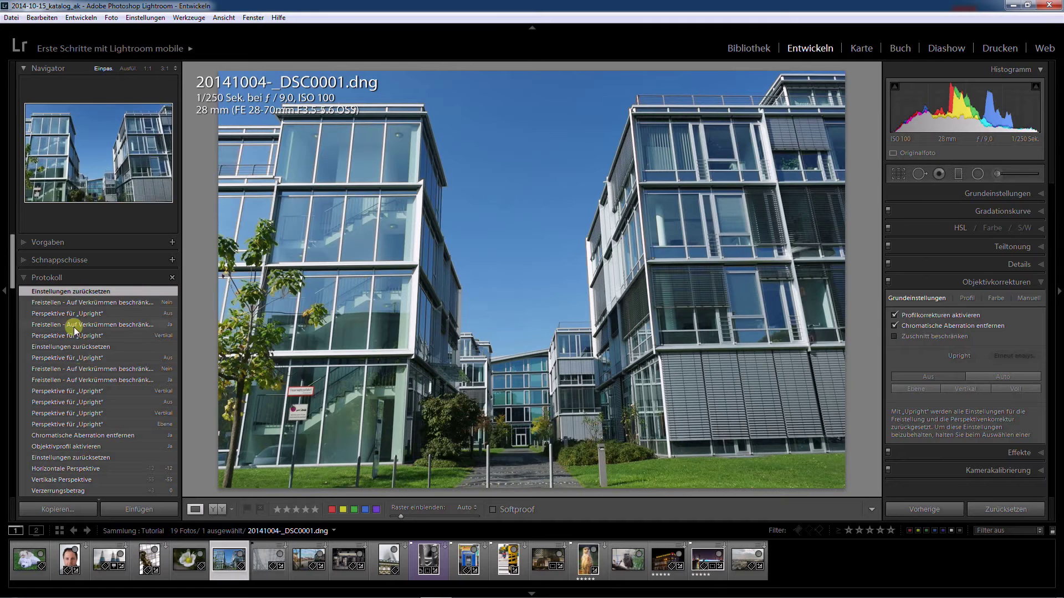
{"action": "left_click", "coordinate": [85, 392]}
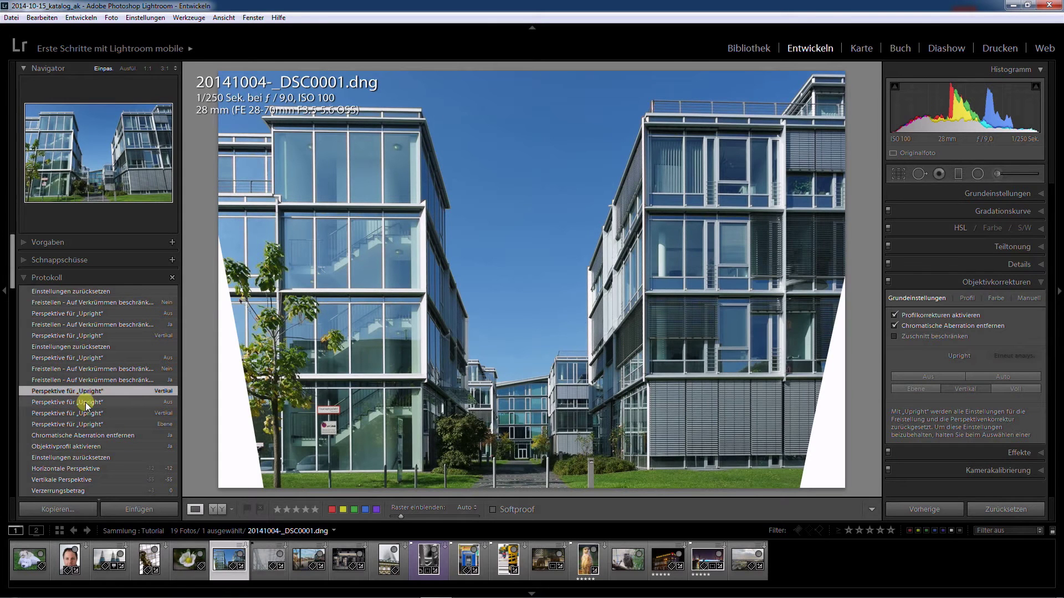
{"action": "left_click", "coordinate": [85, 402]}
{"action": "left_click", "coordinate": [86, 414]}
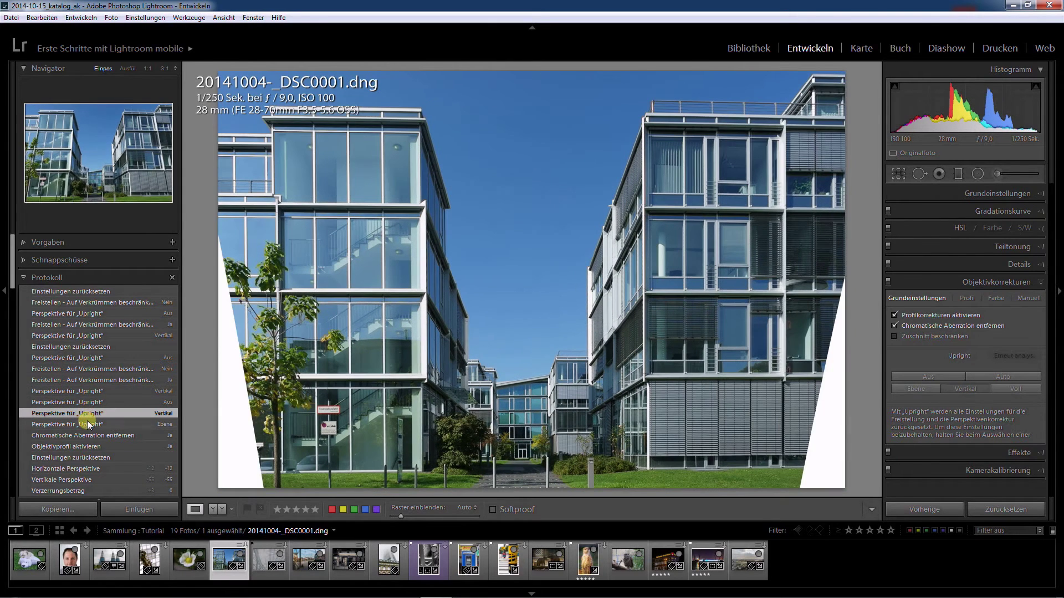
{"action": "left_click", "coordinate": [88, 425]}
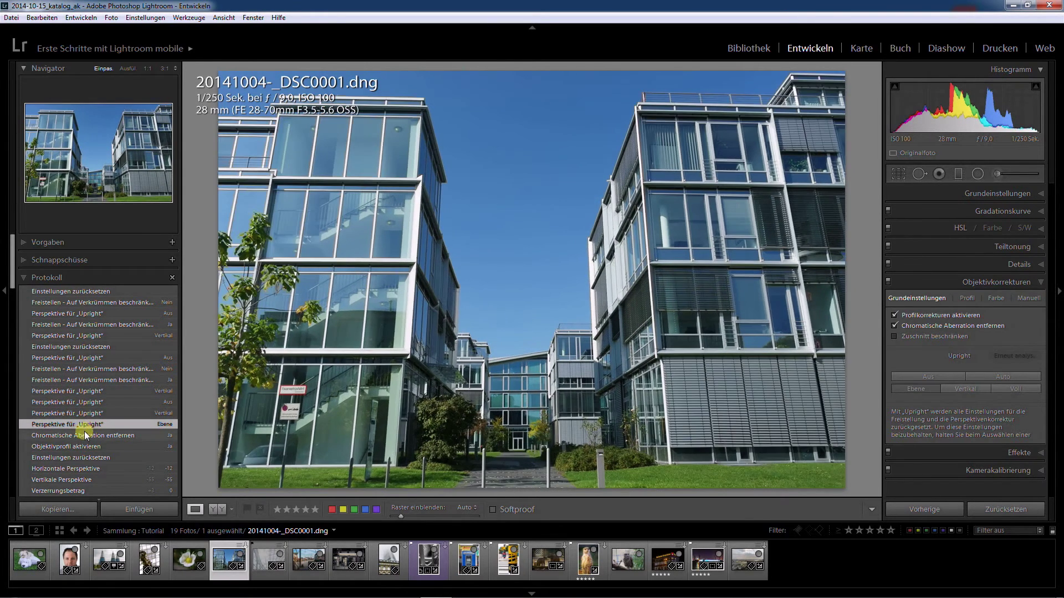
{"action": "left_click", "coordinate": [86, 436]}
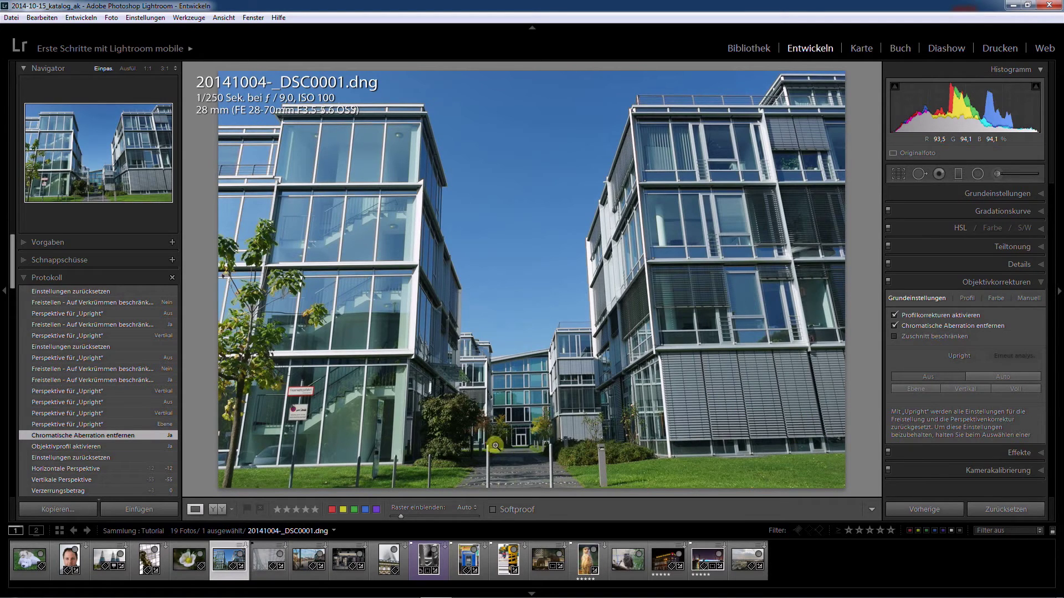
{"action": "left_click", "coordinate": [1017, 386]}
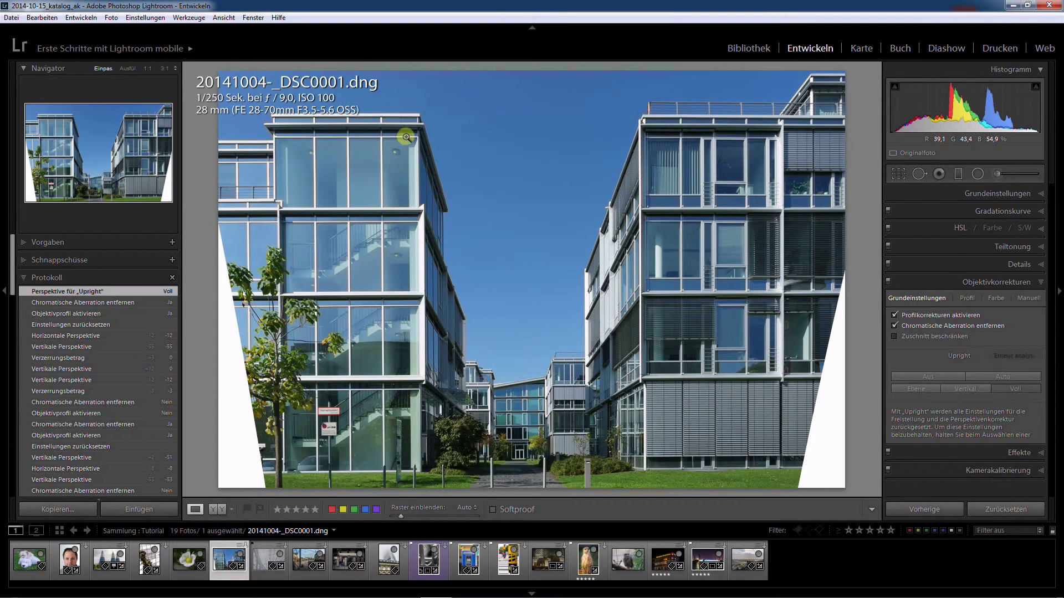
Set the manual transform aspect to -48 and scale to 89, then constrain the crop to remove white borders
{"action": "left_click", "coordinate": [1028, 299]}
{"action": "left_click", "coordinate": [981, 370]}
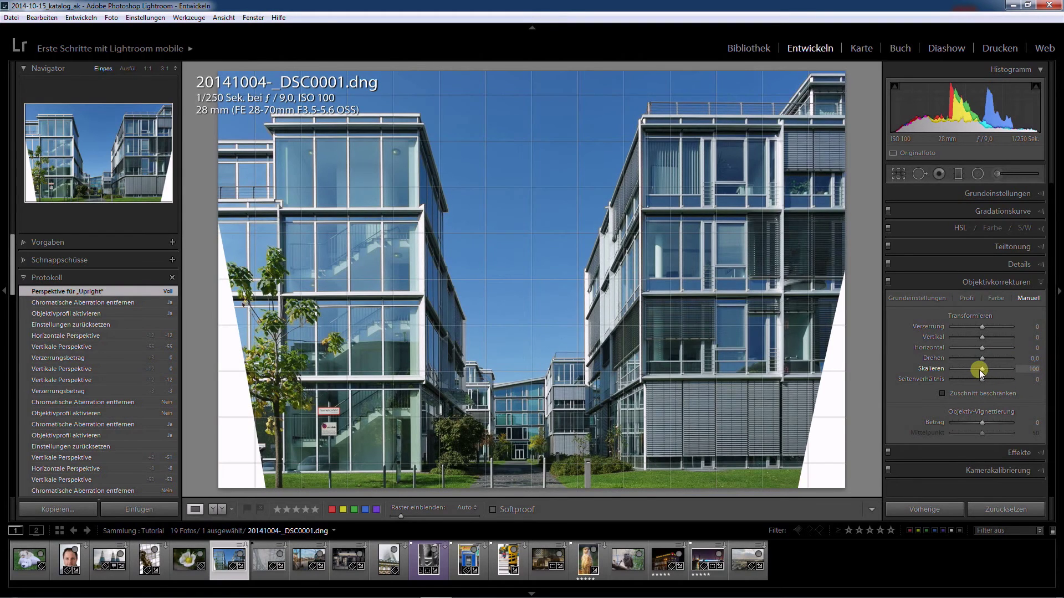
{"action": "left_click_drag", "start_coordinate": [981, 371], "coordinate": [979, 370]}
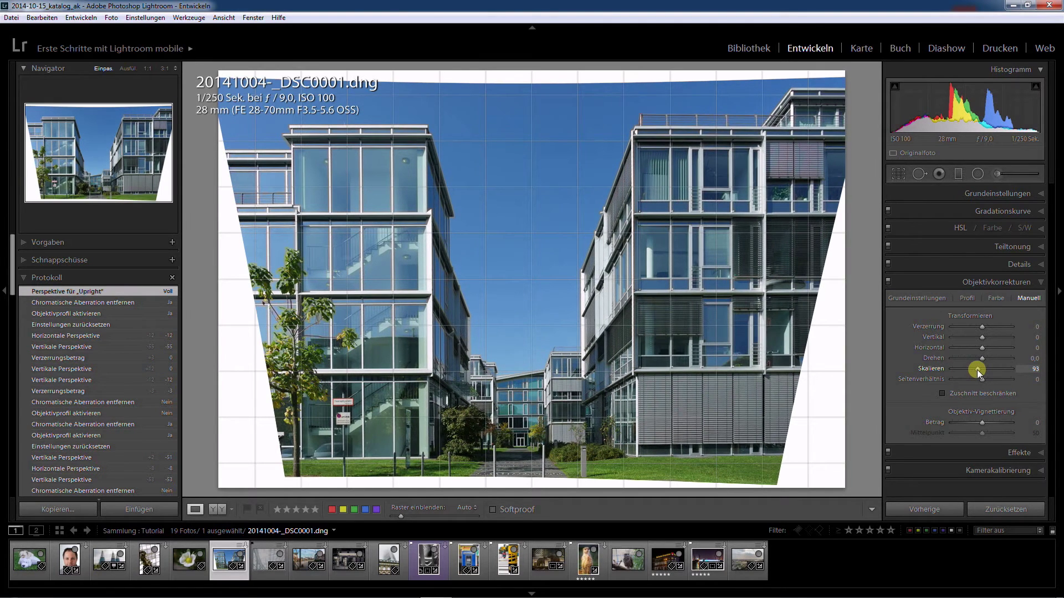
{"action": "double_click", "coordinate": [979, 370]}
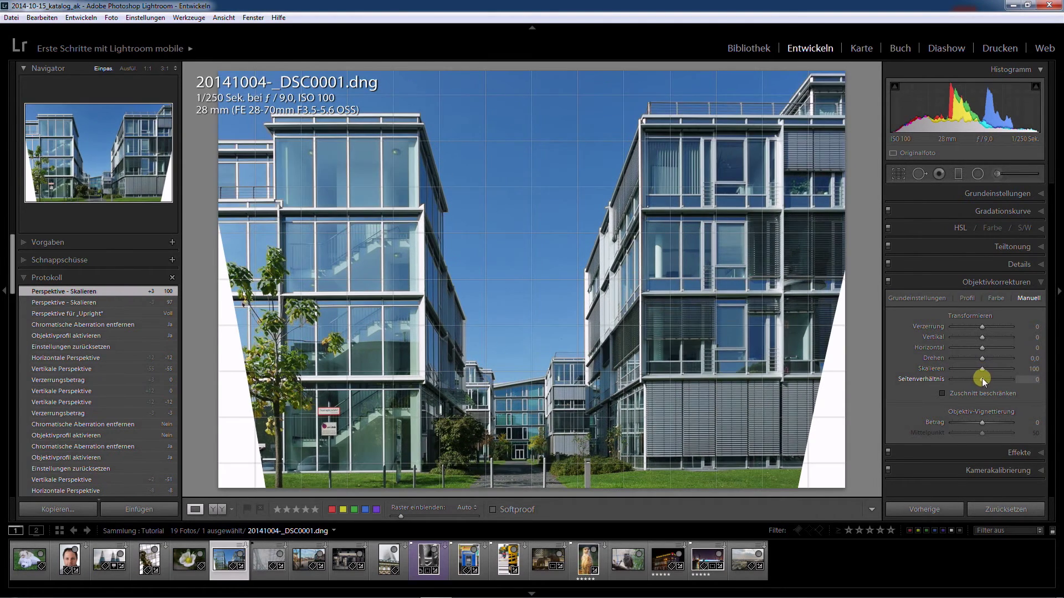
{"action": "left_click_drag", "start_coordinate": [980, 379], "coordinate": [971, 378]}
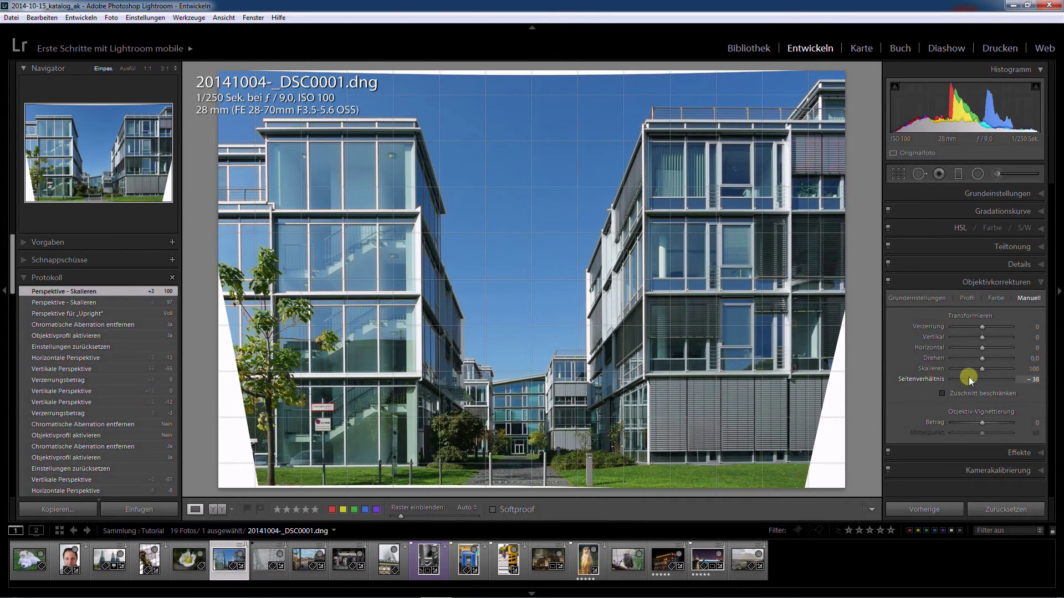
{"action": "left_click_drag", "start_coordinate": [971, 377], "coordinate": [966, 376]}
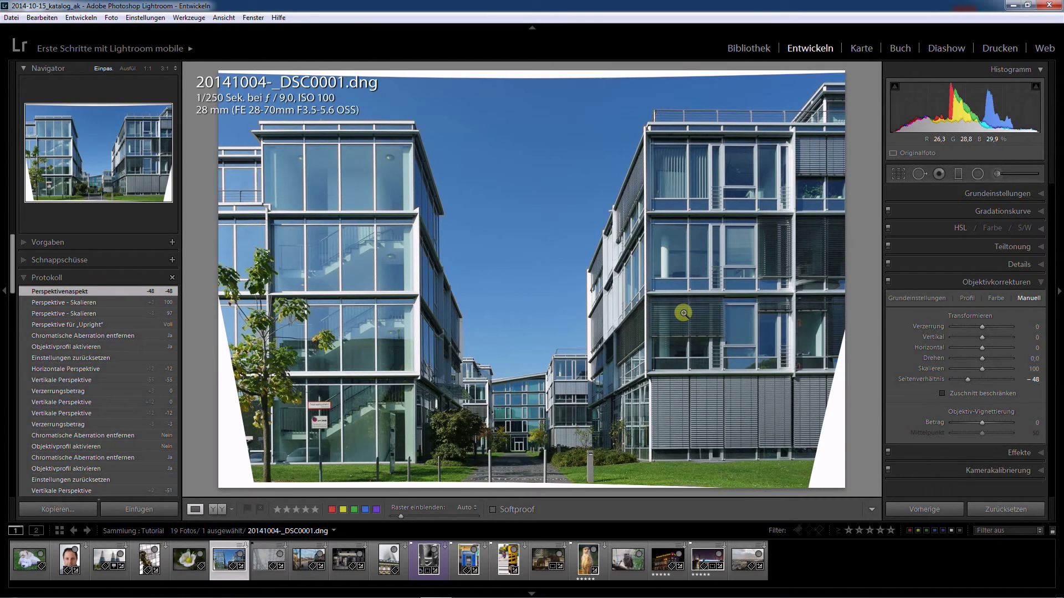
{"action": "left_click_drag", "start_coordinate": [982, 369], "coordinate": [954, 385]}
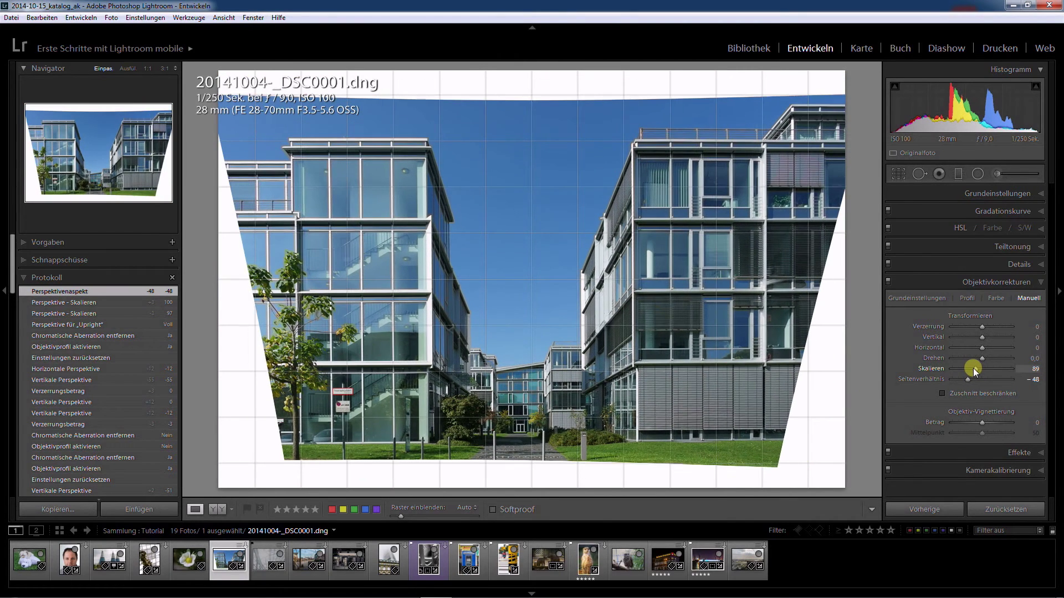
{"action": "left_click", "coordinate": [943, 394]}
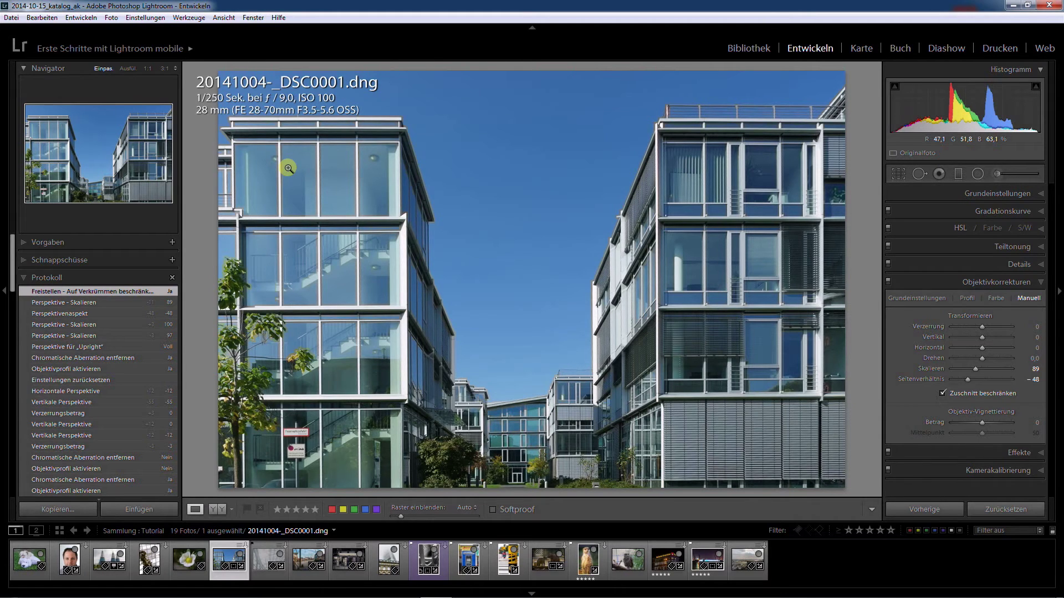
Reset all of the building photo's adjustments and go back to the basic lens correction and Upright options
{"action": "left_click", "coordinate": [990, 507]}
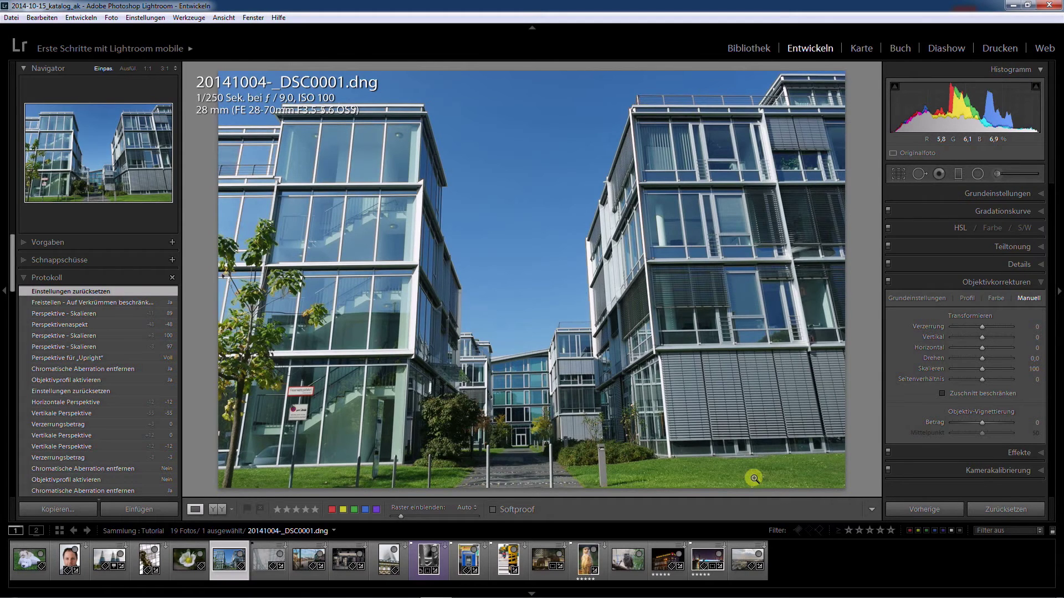
{"action": "left_click", "coordinate": [920, 299]}
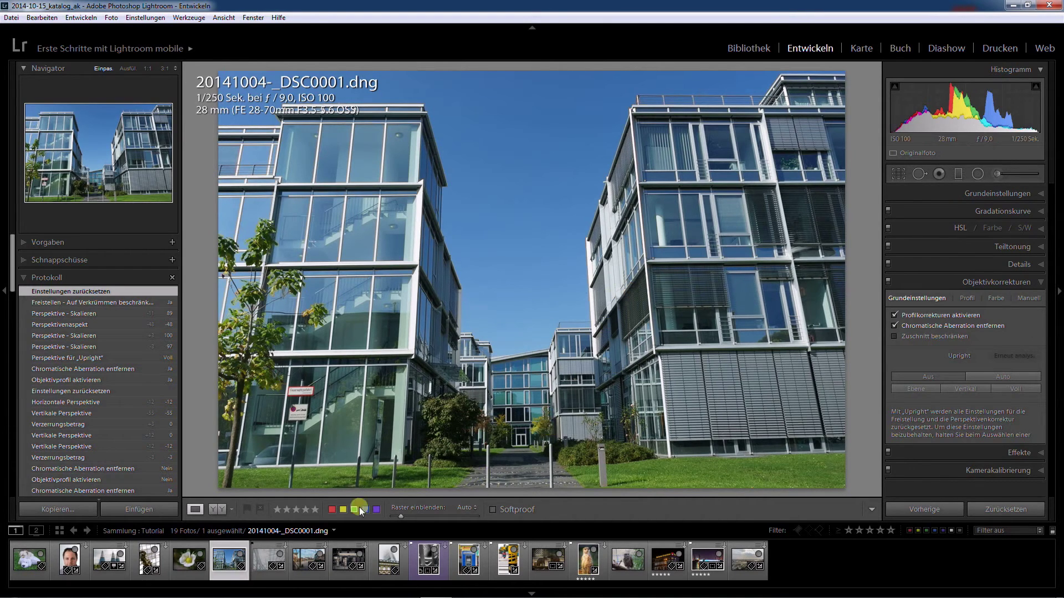
Open the night casino photo and apply Level, Vertical, then Full Upright corrections
{"action": "left_click", "coordinate": [669, 559]}
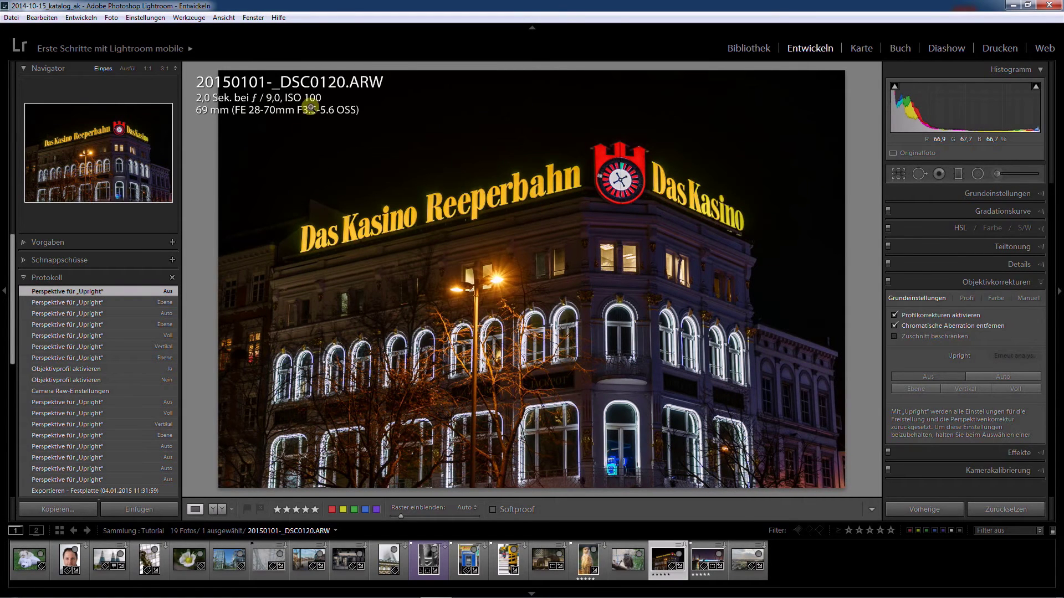
{"action": "left_click", "coordinate": [917, 389]}
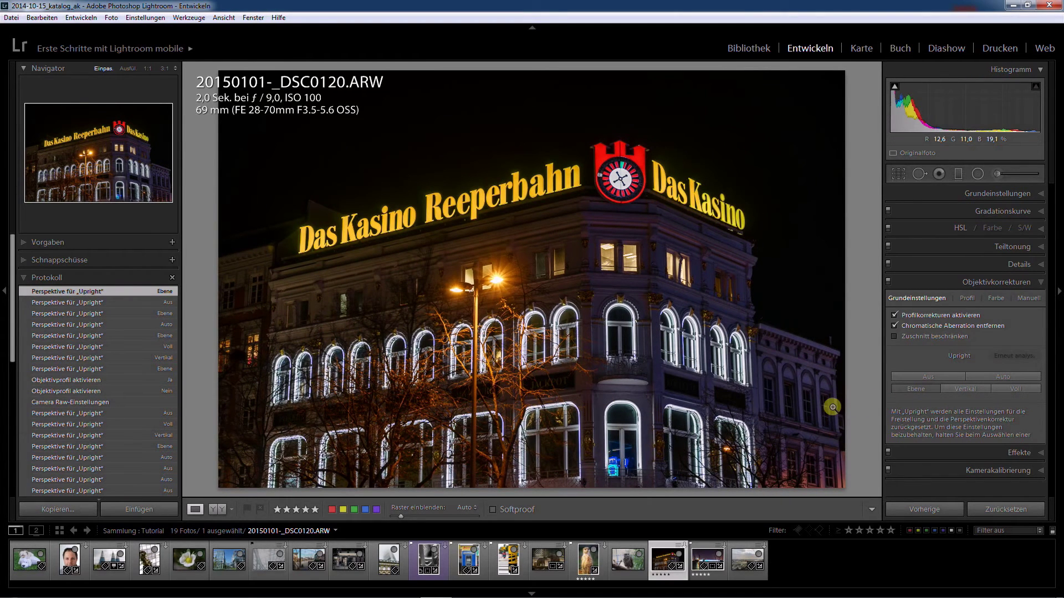
{"action": "left_click", "coordinate": [972, 389]}
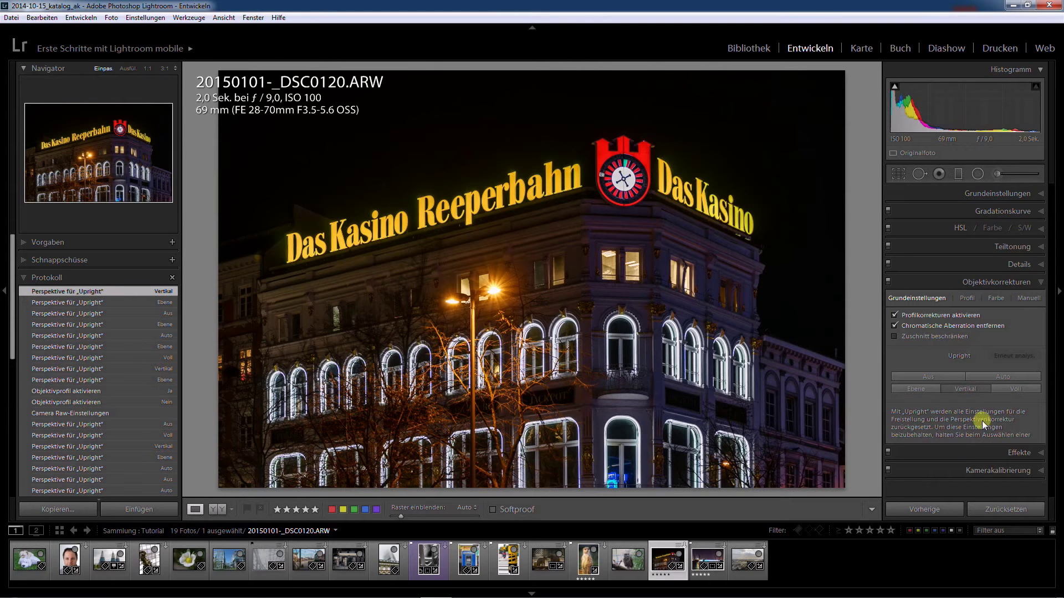
{"action": "left_click", "coordinate": [1016, 389]}
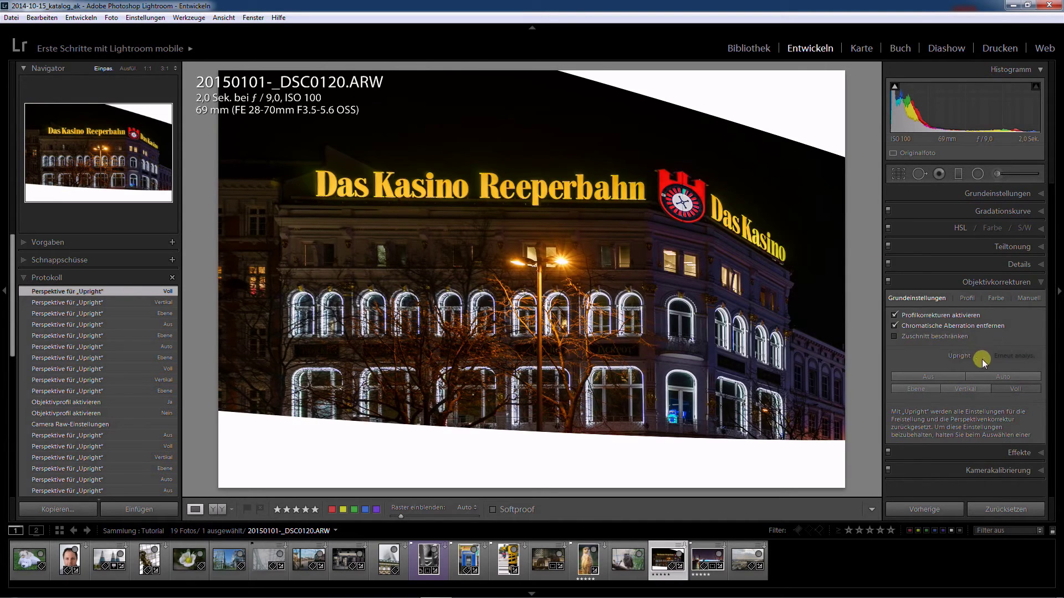
Compare Auto, Off and Full Upright on the casino photo, leave it on Auto, and reopen the building photo
{"action": "left_click", "coordinate": [1003, 378]}
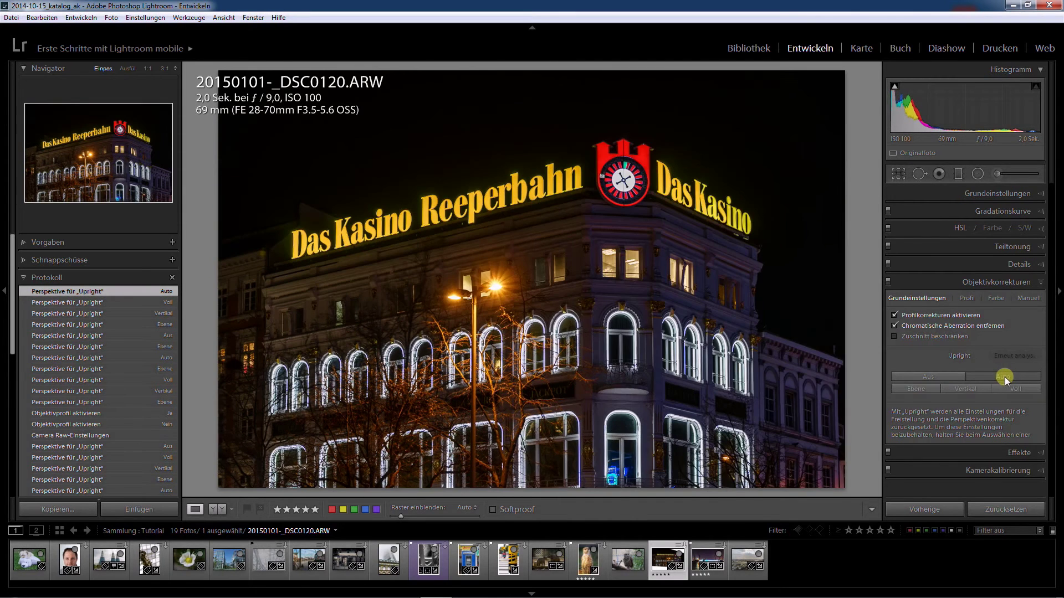
{"action": "left_click", "coordinate": [929, 375]}
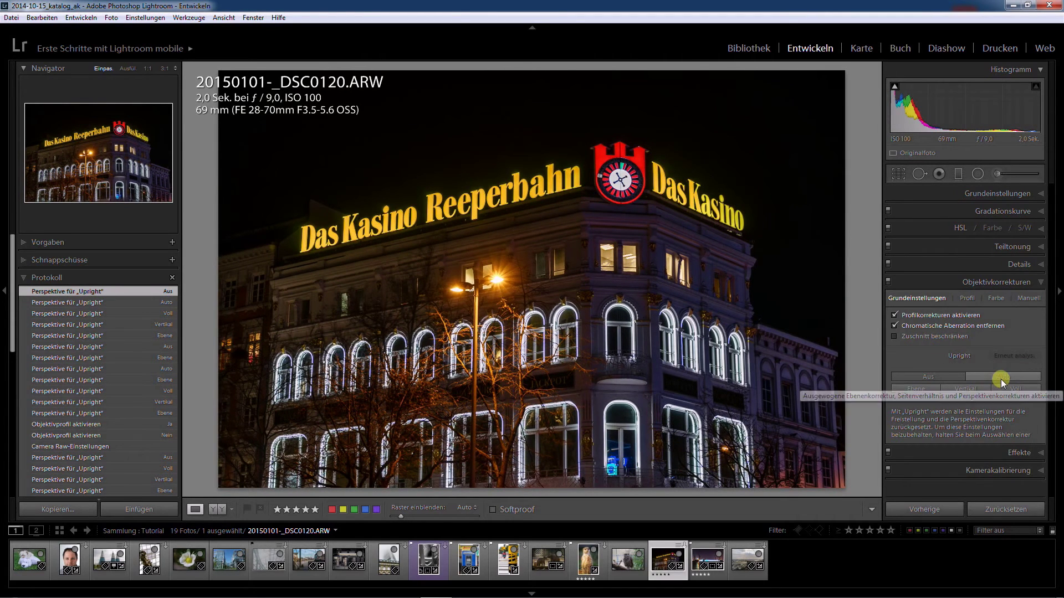
{"action": "left_click", "coordinate": [1001, 378]}
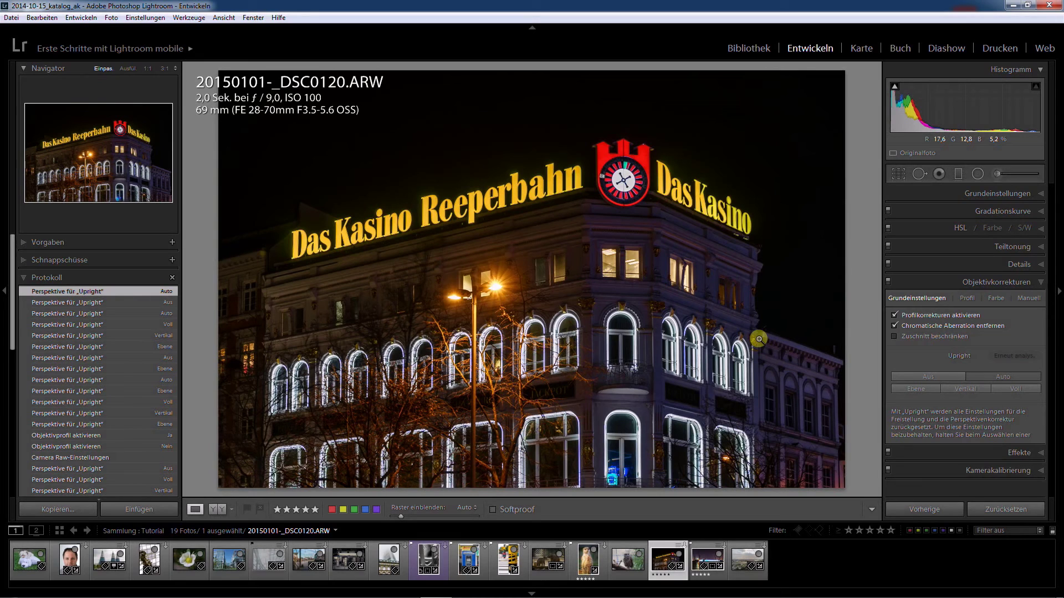
{"action": "left_click", "coordinate": [1005, 391]}
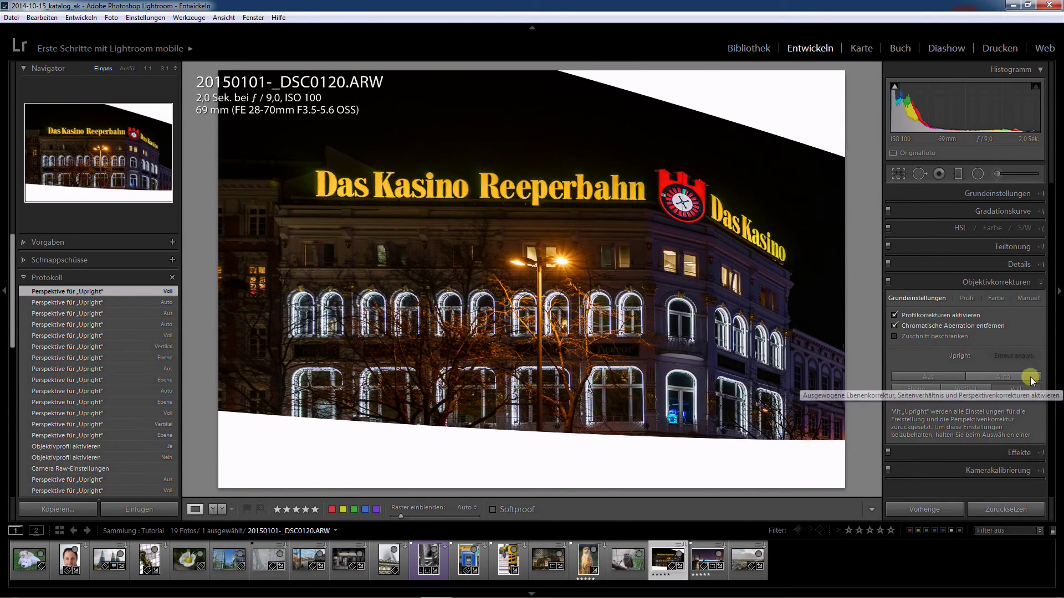
{"action": "left_click", "coordinate": [1015, 376]}
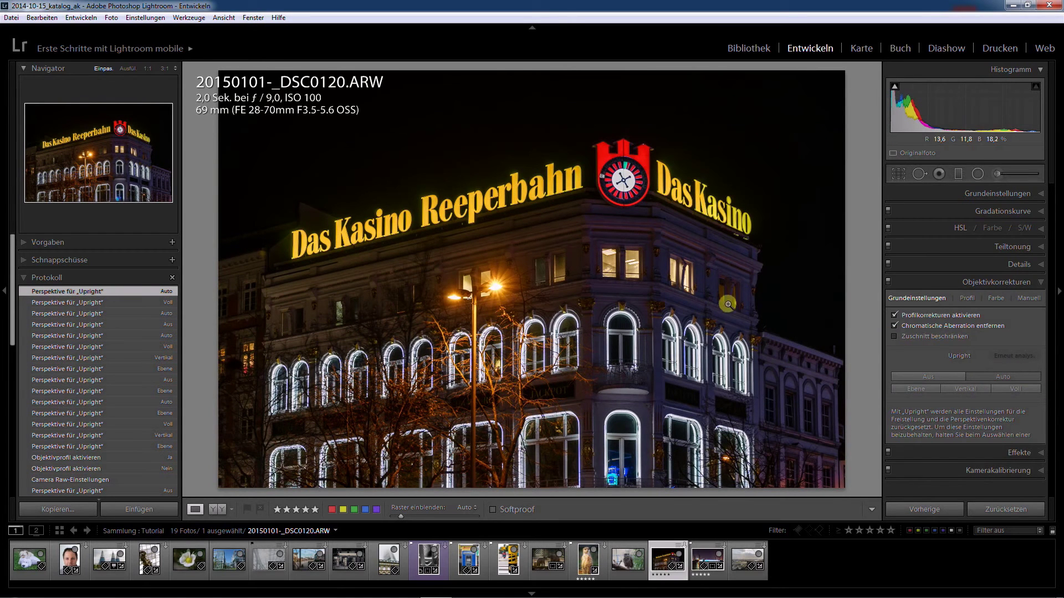
{"action": "left_click", "coordinate": [230, 557]}
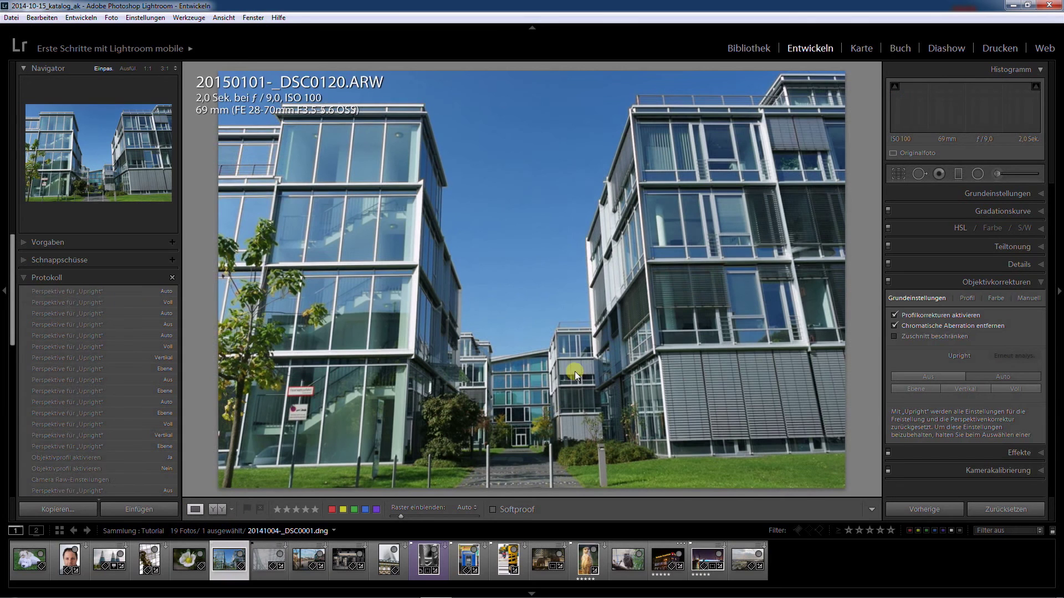
Compare Auto and Full Upright on the building photo, settle on Full, and constrain the crop
{"action": "left_click", "coordinate": [1001, 377]}
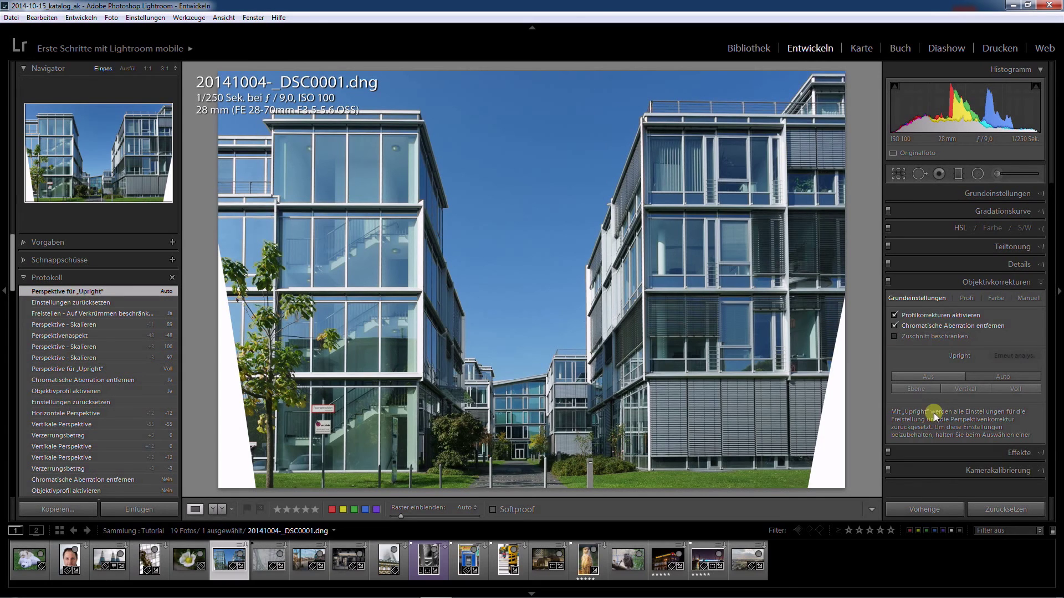
{"action": "left_click", "coordinate": [1016, 388]}
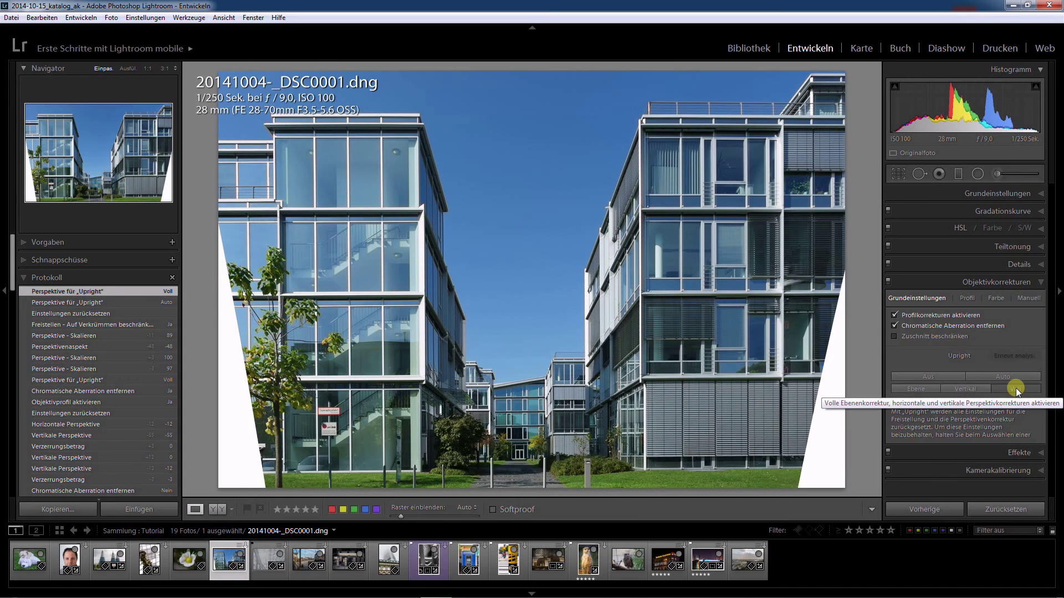
{"action": "left_click", "coordinate": [1016, 375]}
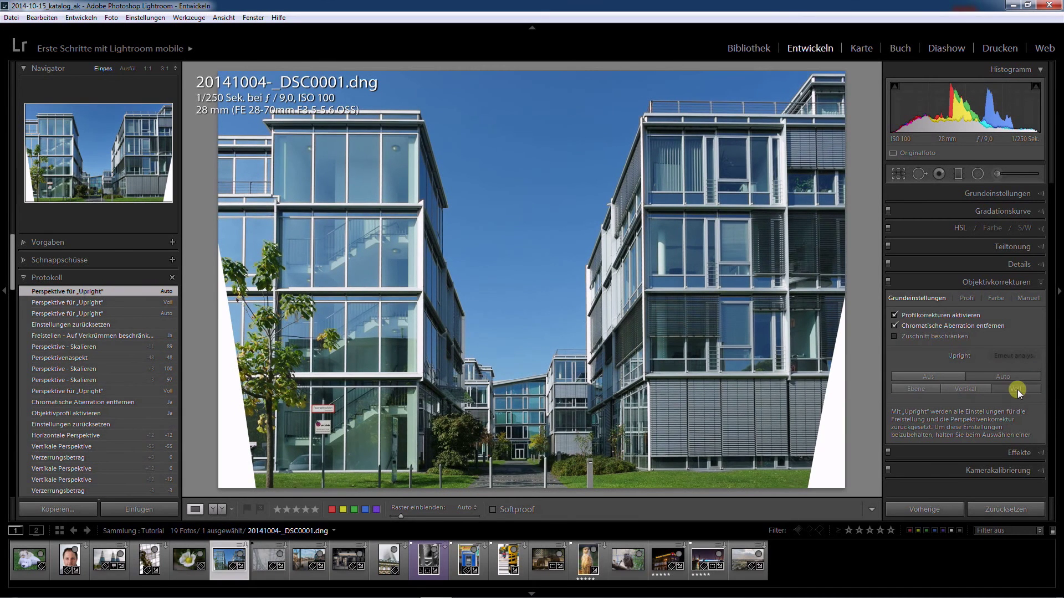
{"action": "left_click", "coordinate": [1017, 390]}
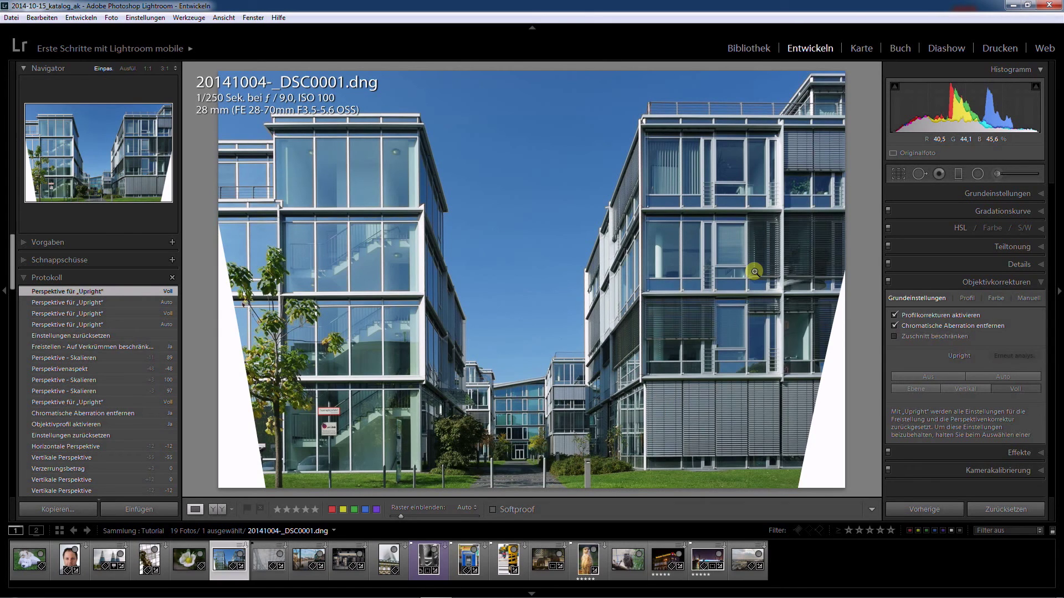
{"action": "left_click", "coordinate": [895, 337]}
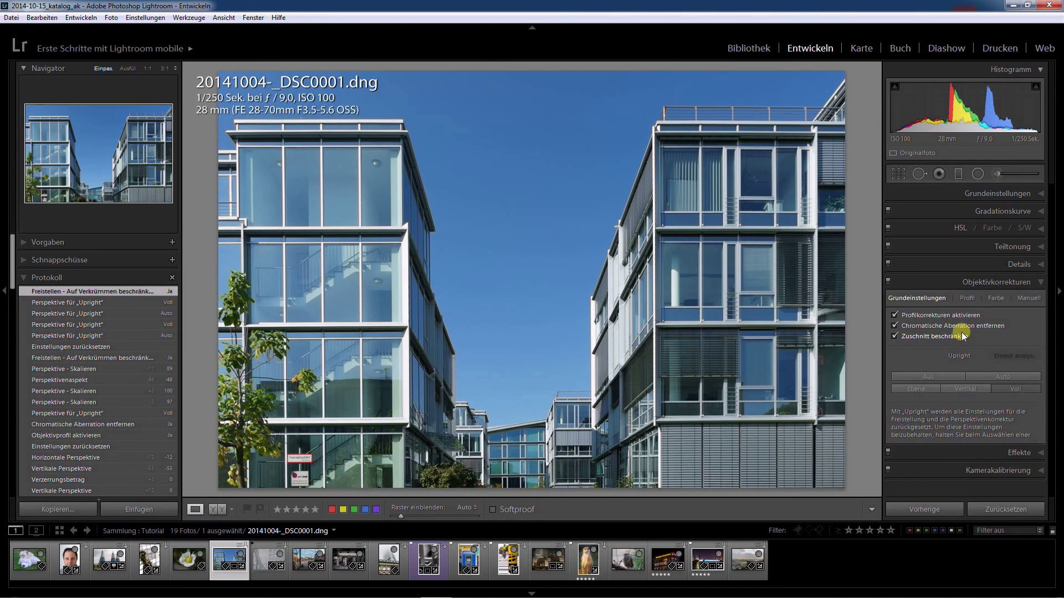
Reopen the Kasino Reeperbahn night photo from the filmstrip
{"action": "left_click", "coordinate": [663, 554]}
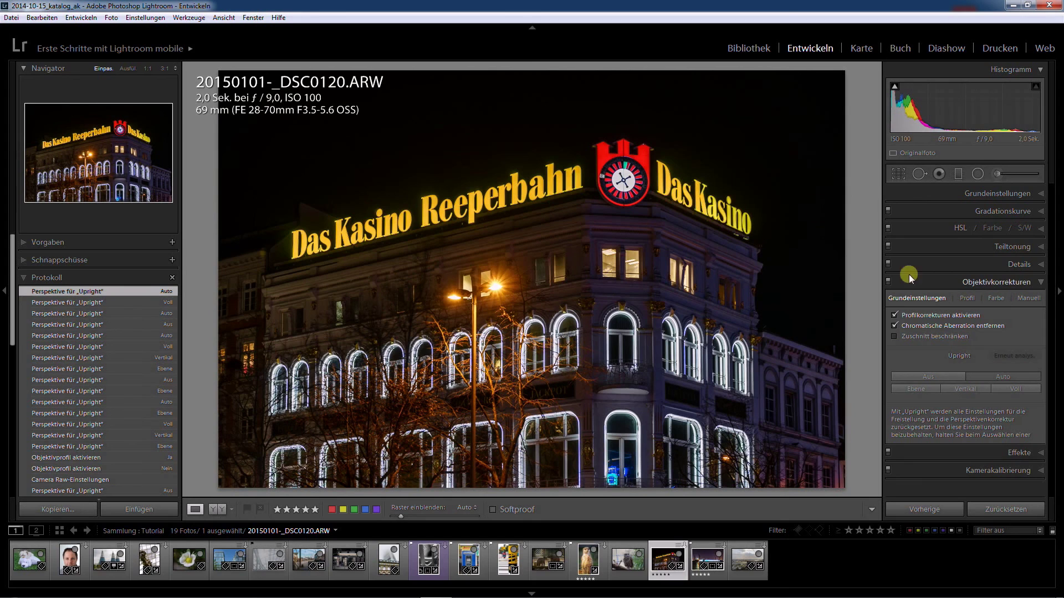